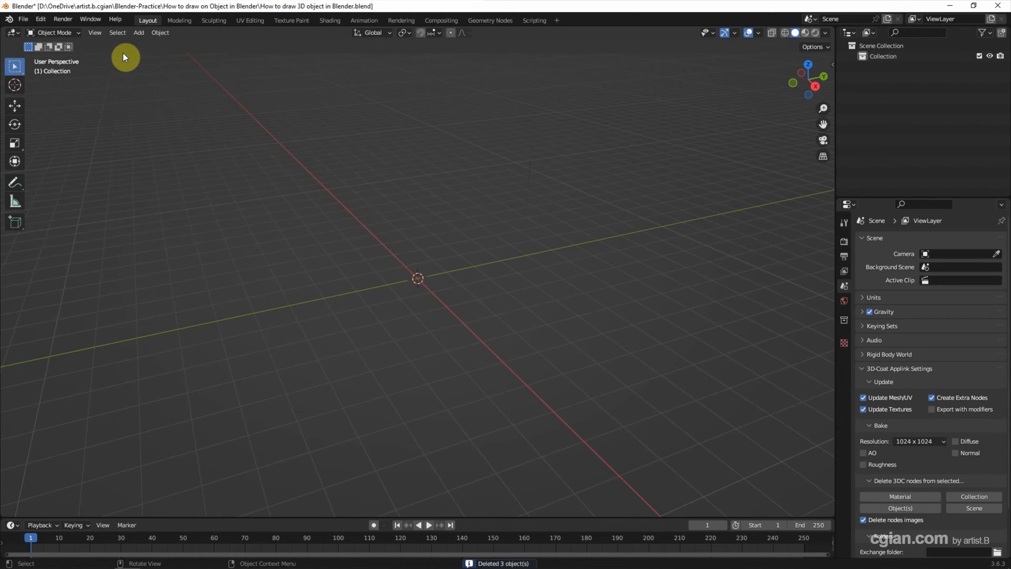
Add a UV sphere mesh at the world origin.
left_click(138, 32)
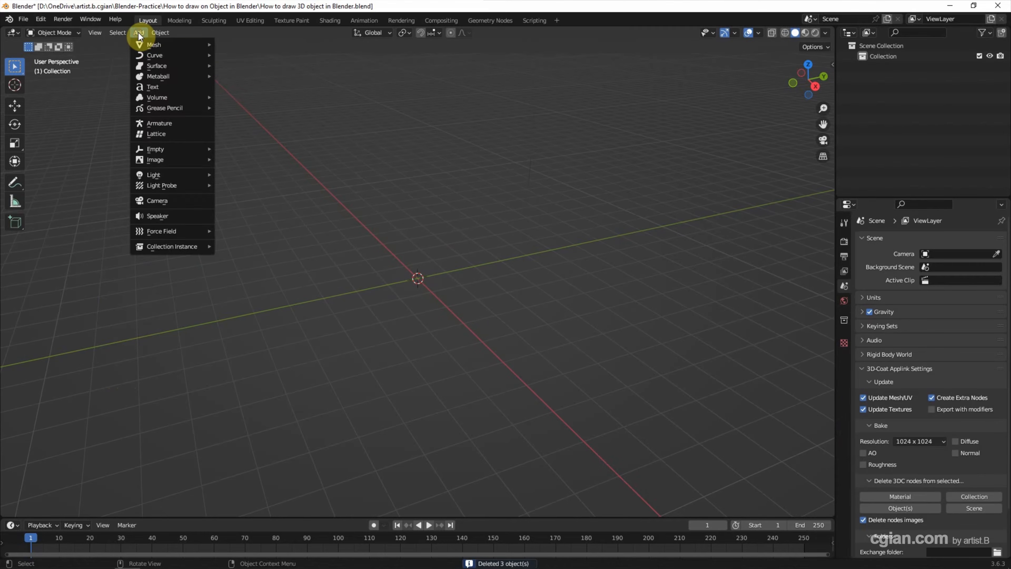
mouse_move(143, 43)
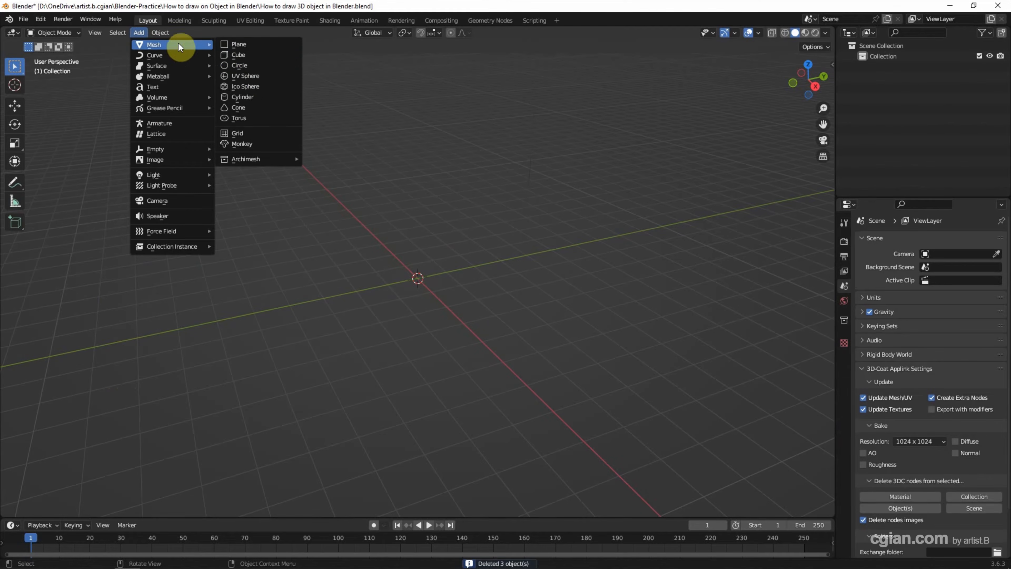
left_click(272, 76)
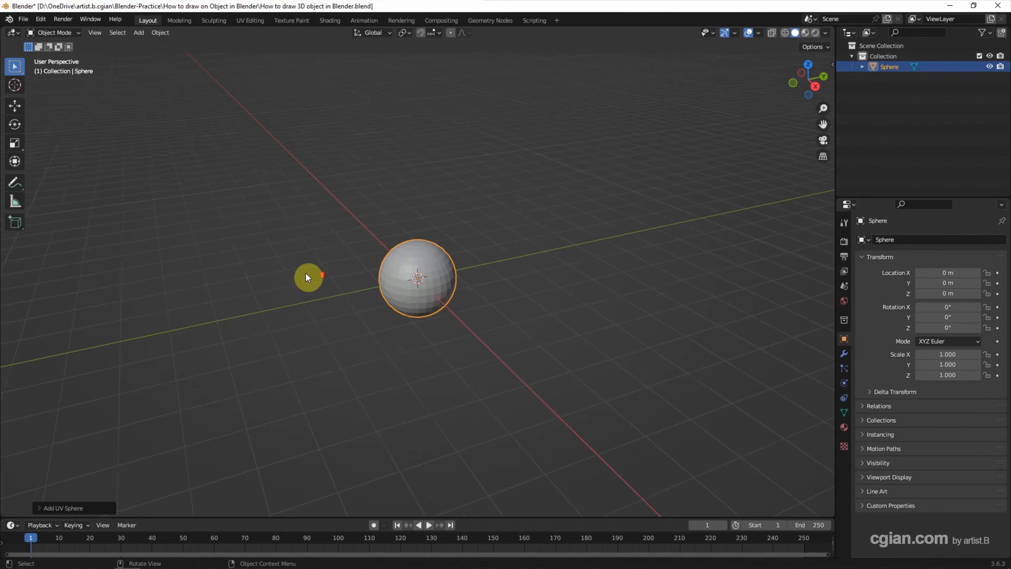
scroll(316, 275, "up", 4)
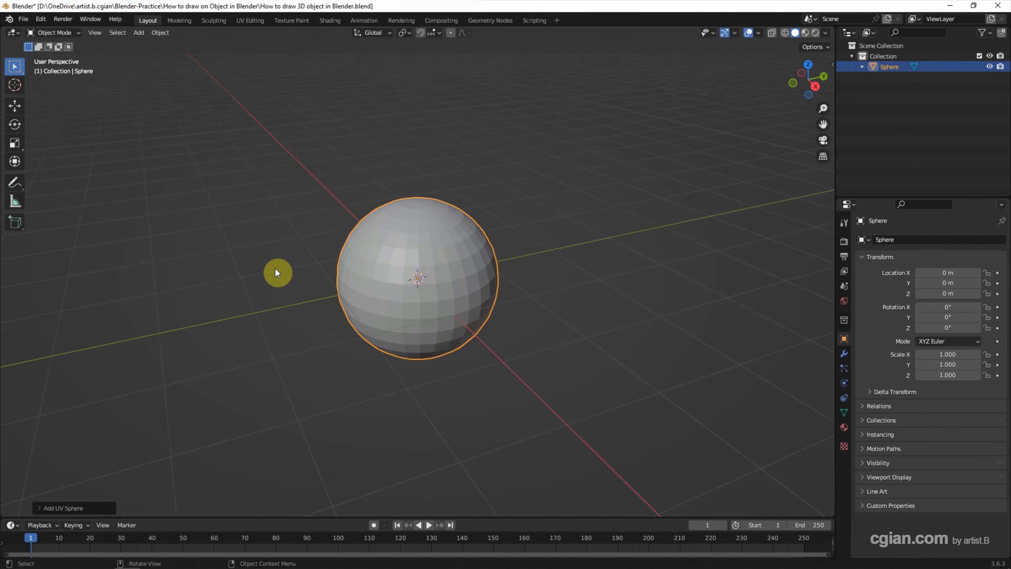
In Edit Mode, move the sphere's top pole vertex upward along Z by about 0.76 m.
left_click(67, 32)
left_click(65, 54)
left_click(368, 159)
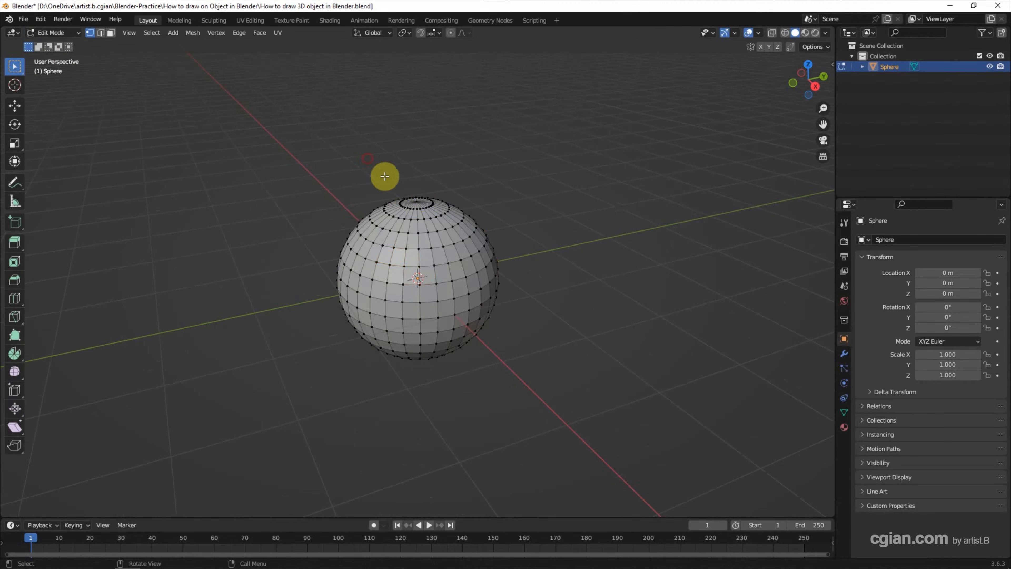
left_click(416, 201)
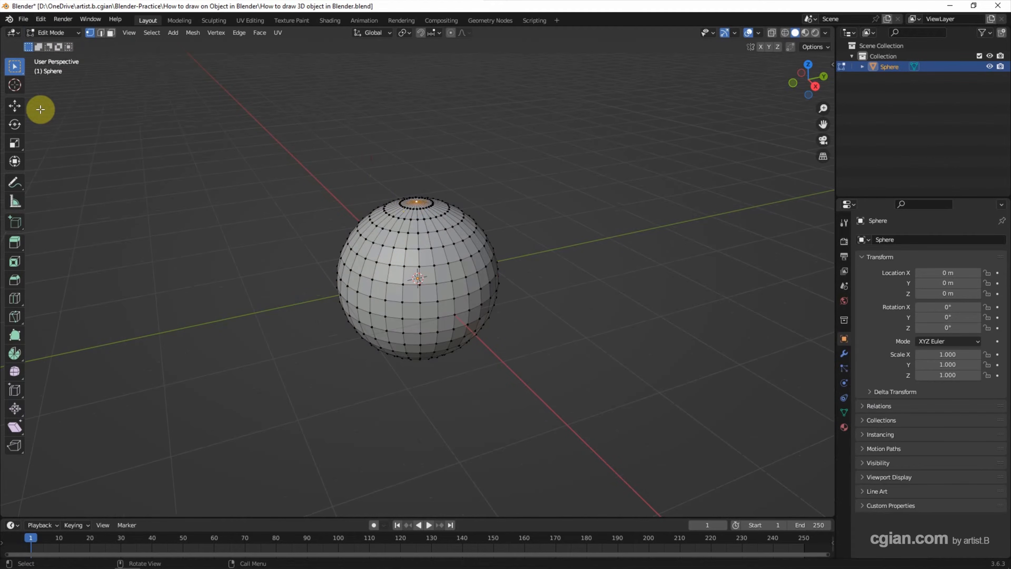
left_click(15, 105)
left_click_drag(405, 166, 410, 92)
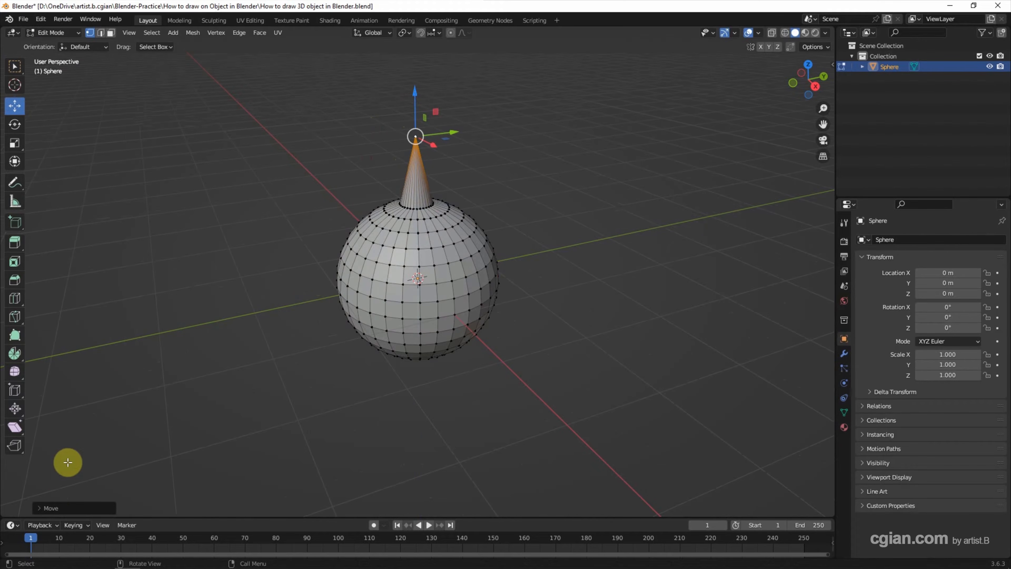
Enable proportional editing for the vertex move and set the proportional size to 1.4 to form an egg shape.
left_click(50, 508)
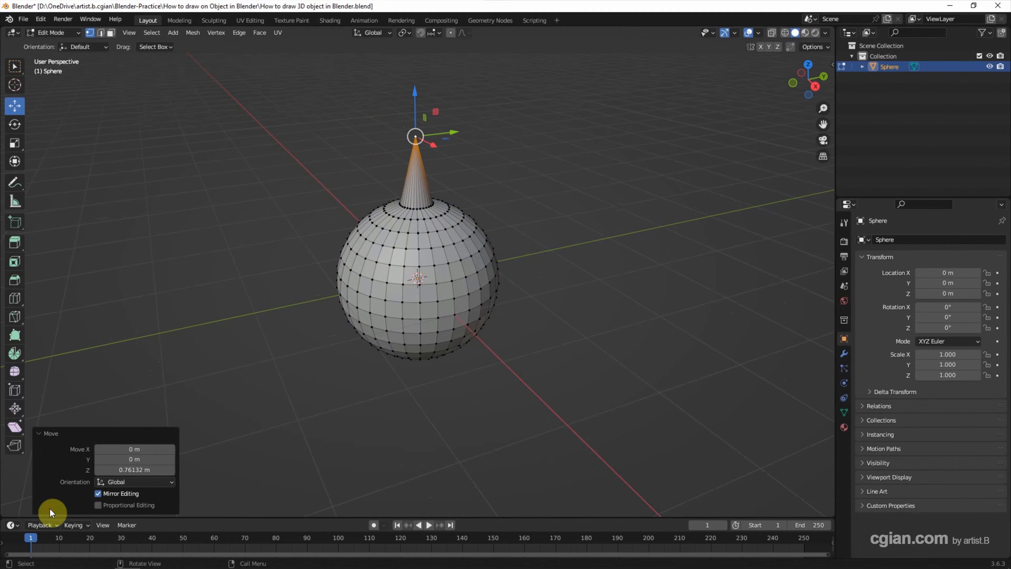
left_click(98, 505)
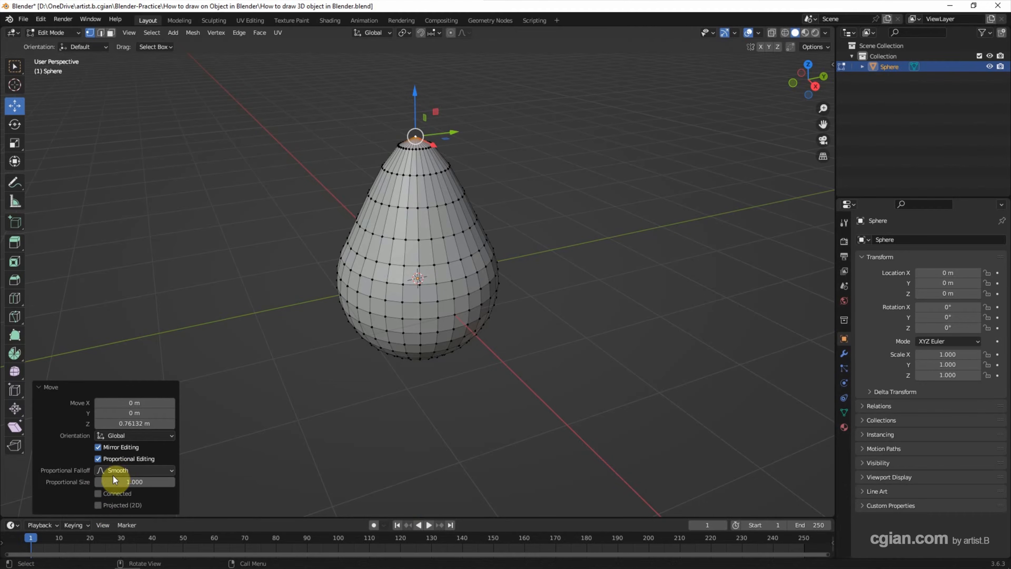
mouse_move(112, 481)
left_mouse_down()
mouse_move(135, 482)
mouse_move(116, 482)
left_mouse_up()
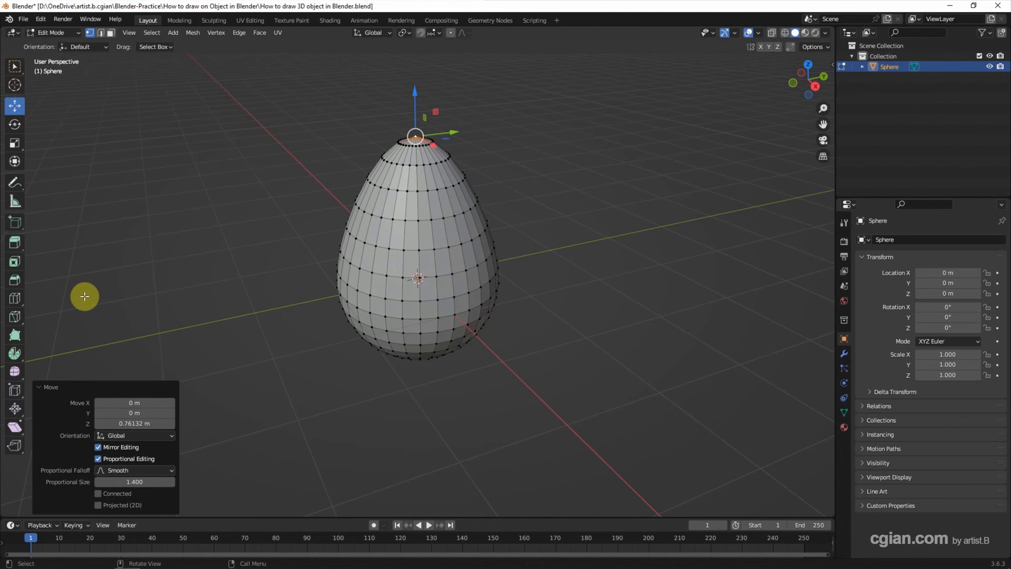
Return to Object Mode and apply Shade Smooth to the egg.
left_click(57, 34)
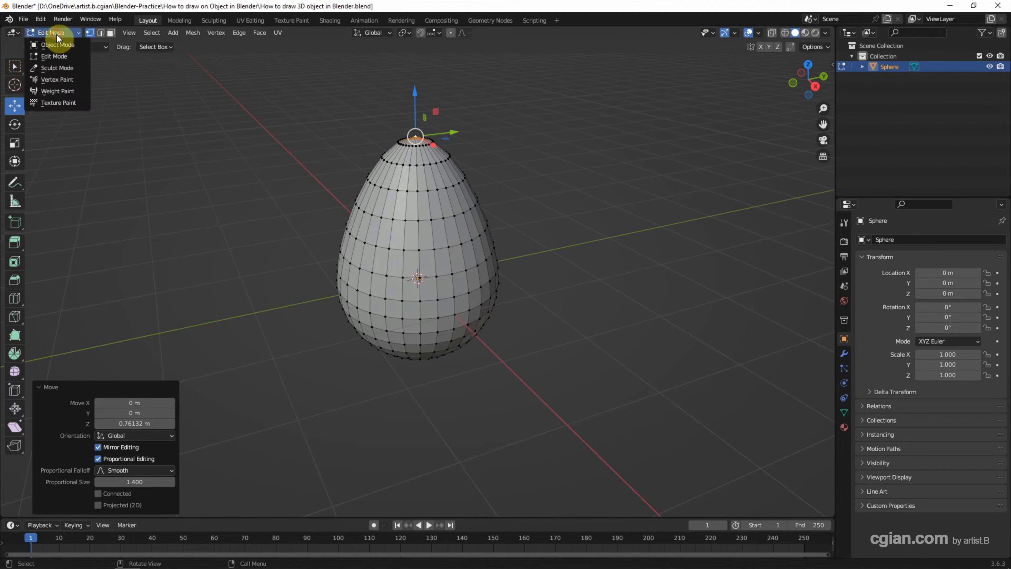
left_click(63, 45)
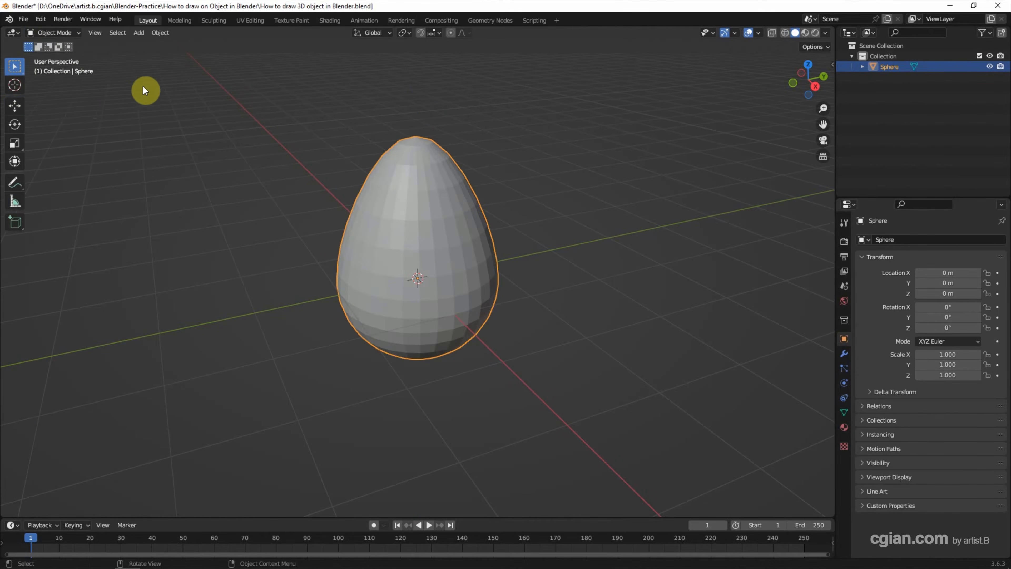
left_click(159, 33)
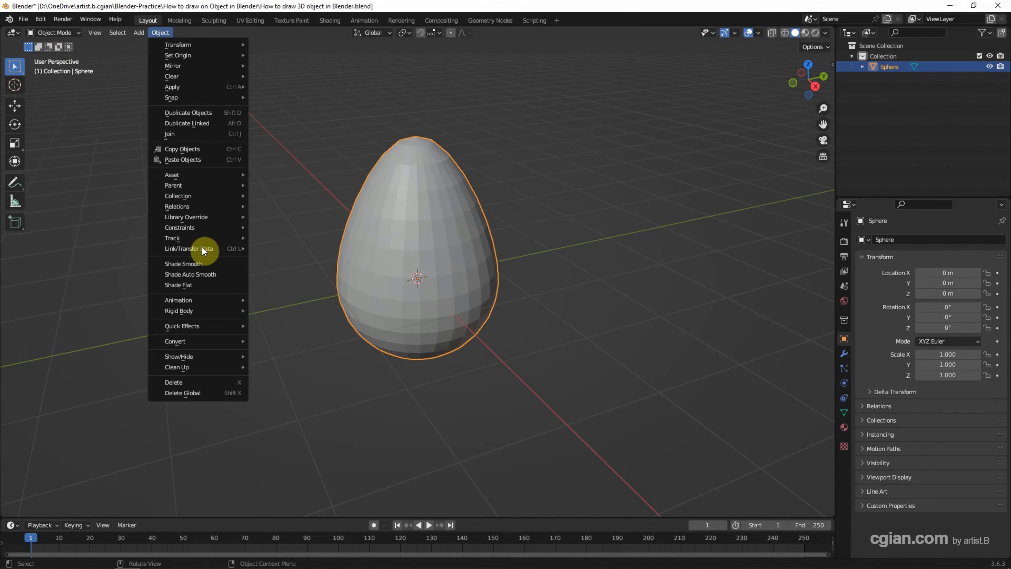
left_click(202, 264)
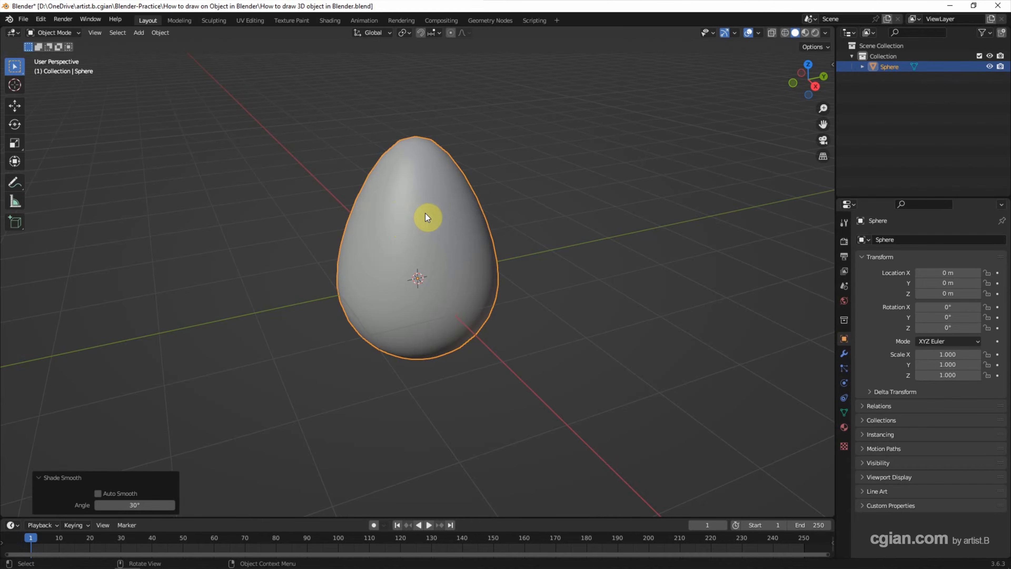
Create a new material for the egg and assign an Image Texture to its Base Color.
left_click(843, 428)
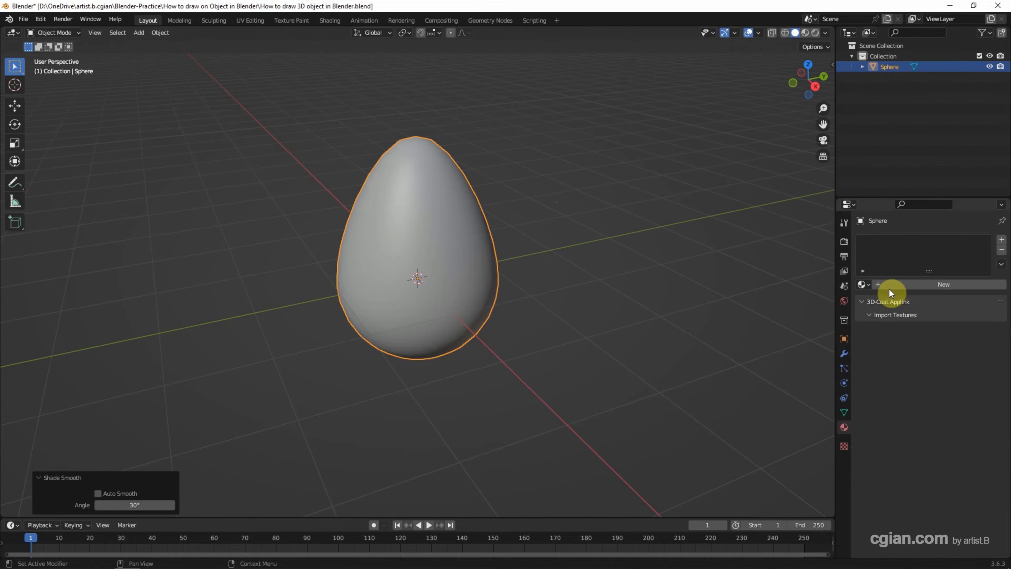
left_click(902, 285)
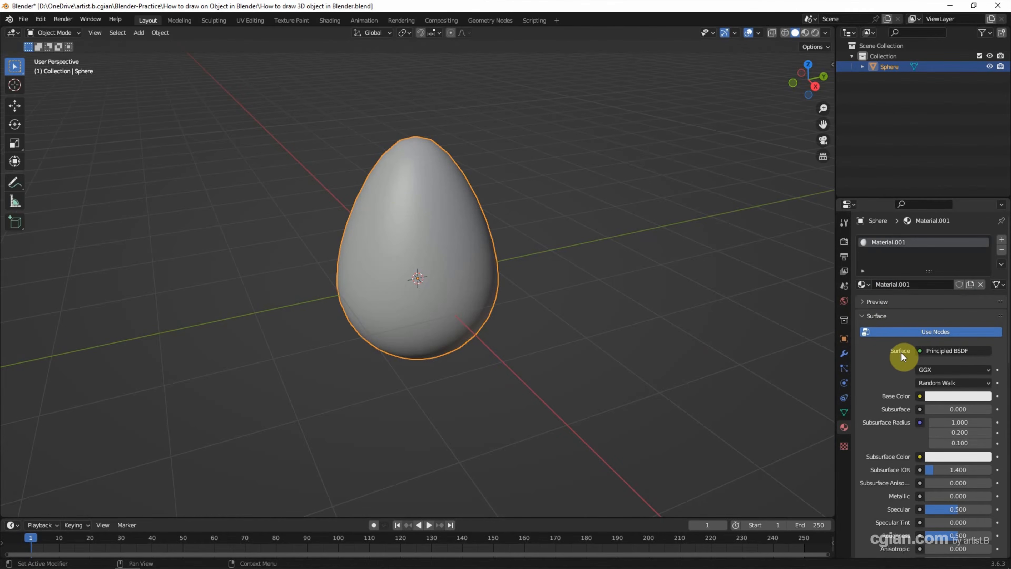
left_click(920, 396)
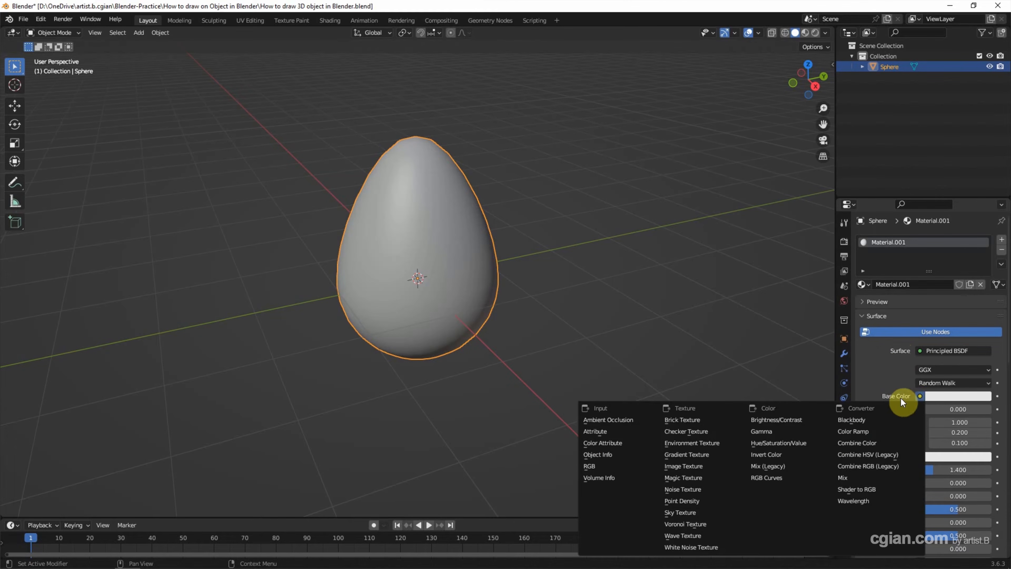
left_click(700, 466)
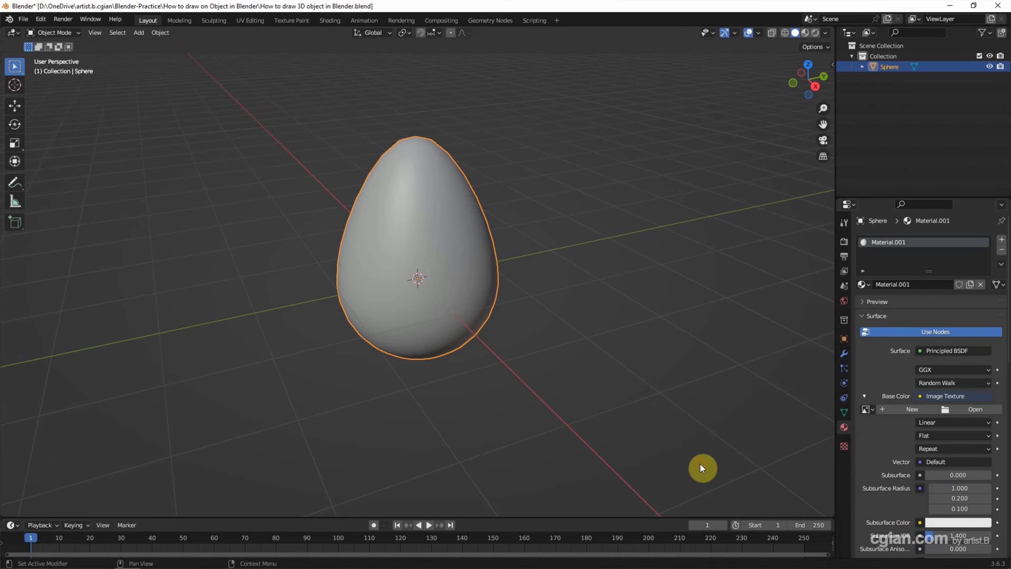
Create a new blank 1024 x 1024 px texture image named Egg Shell Drawing for the base colour.
left_click(903, 409)
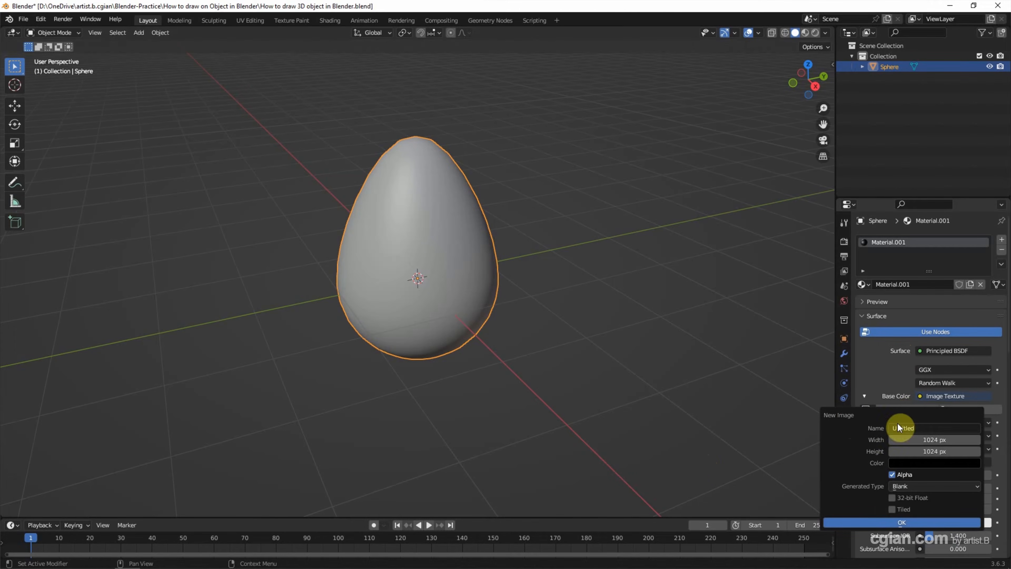
left_click(916, 430)
type("E")
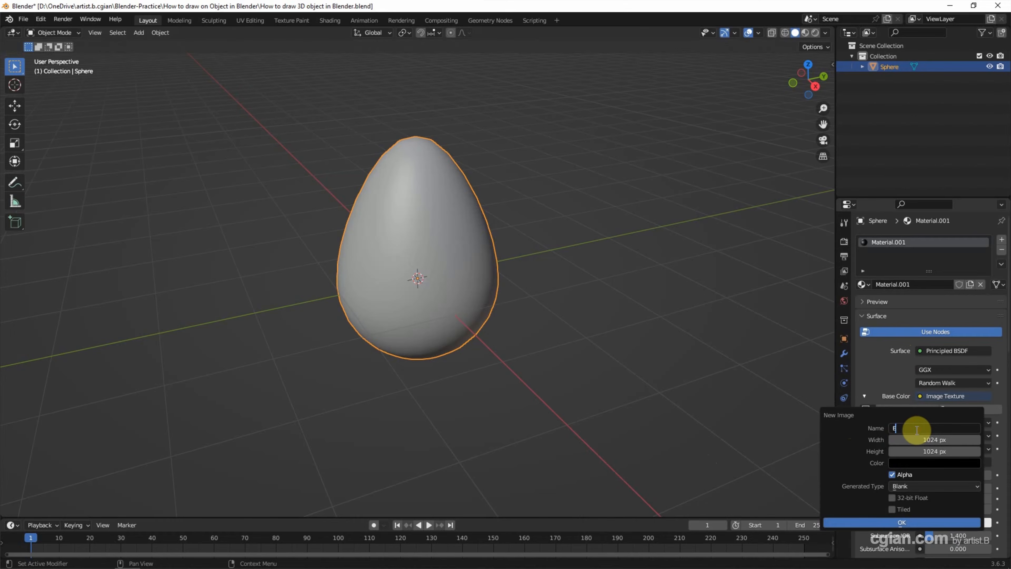
type("gg Shell Drawing")
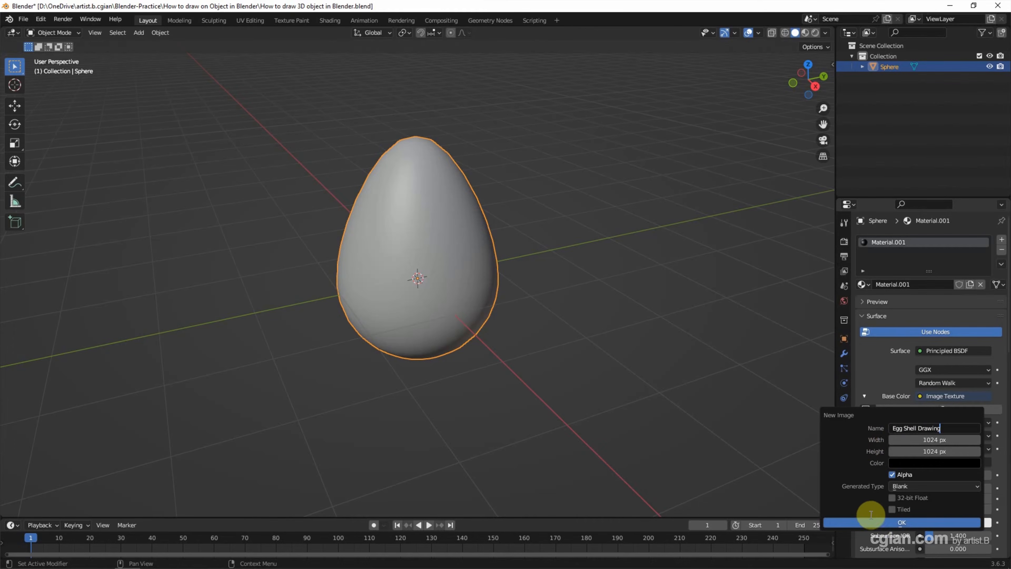
left_click(877, 522)
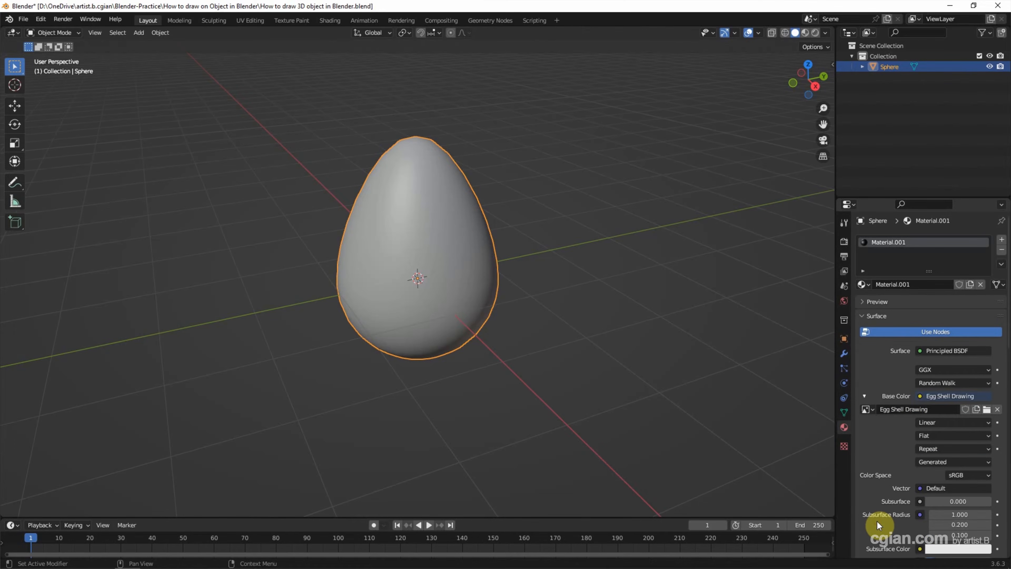
Switch to the Texture Paint workspace and show the image editor's sidebar with the brush settings.
left_click(291, 22)
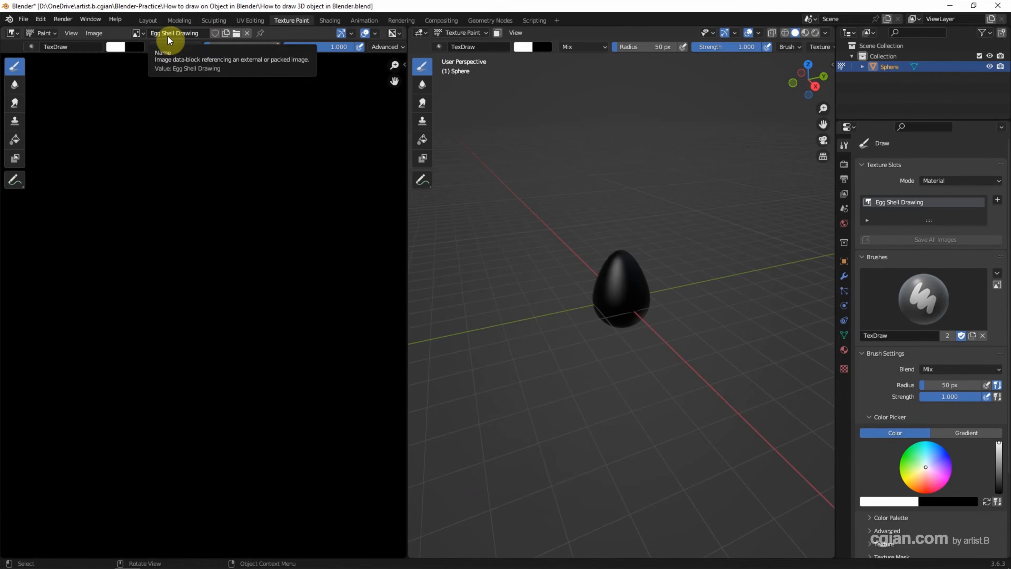
scroll(177, 230, "down", 4)
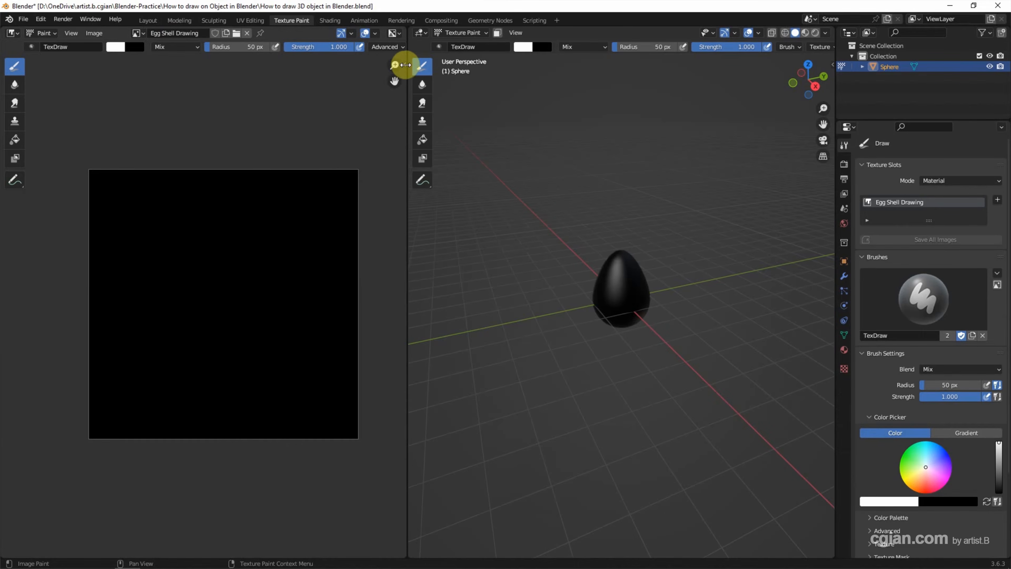
left_click(403, 64)
mouse_move(203, 145)
middle_mouse_down()
mouse_move(151, 156)
mouse_move(118, 172)
mouse_move(124, 178)
middle_mouse_up()
scroll(466, 255, "up", 5)
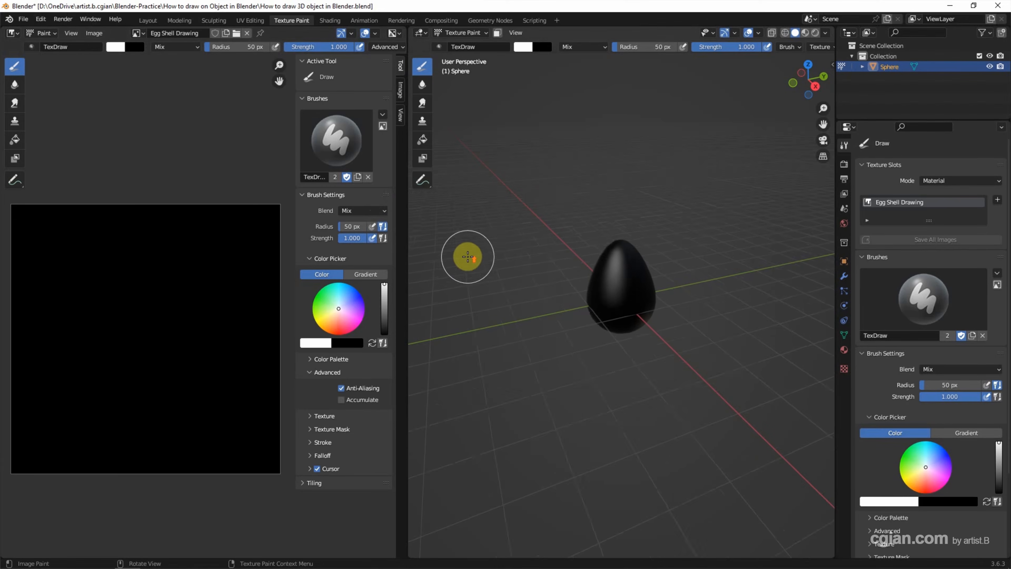
scroll(470, 275, "up", 3)
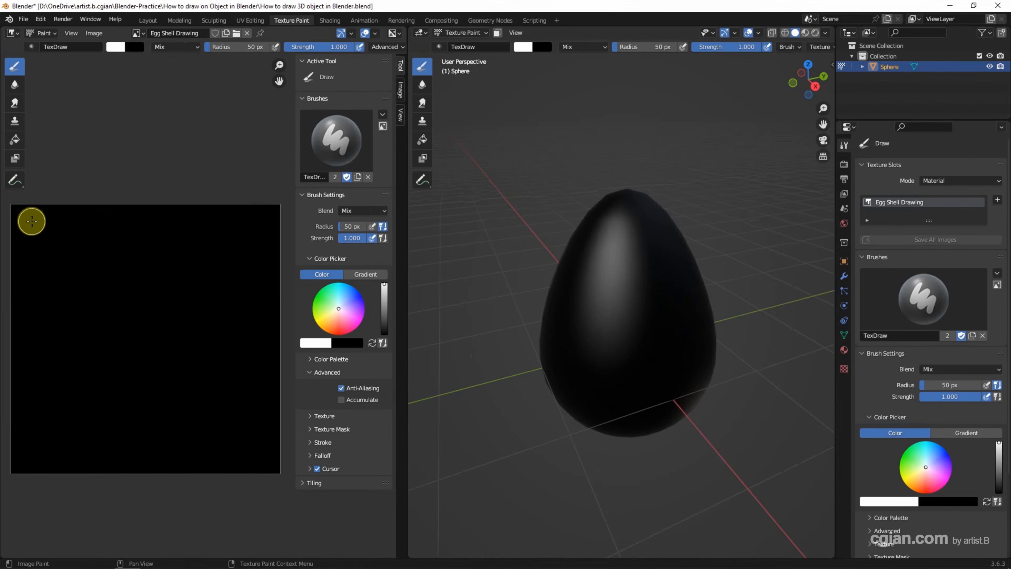
Fill the whole texture image with pink using the Fill tool.
left_click(15, 140)
left_click(336, 312)
left_click_drag(336, 312, 350, 319)
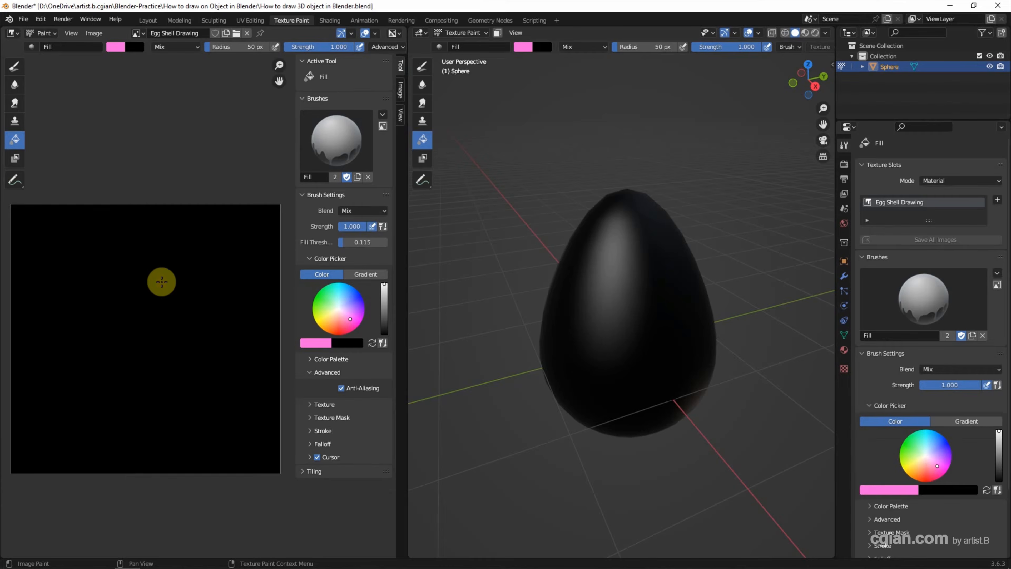
left_click(161, 281)
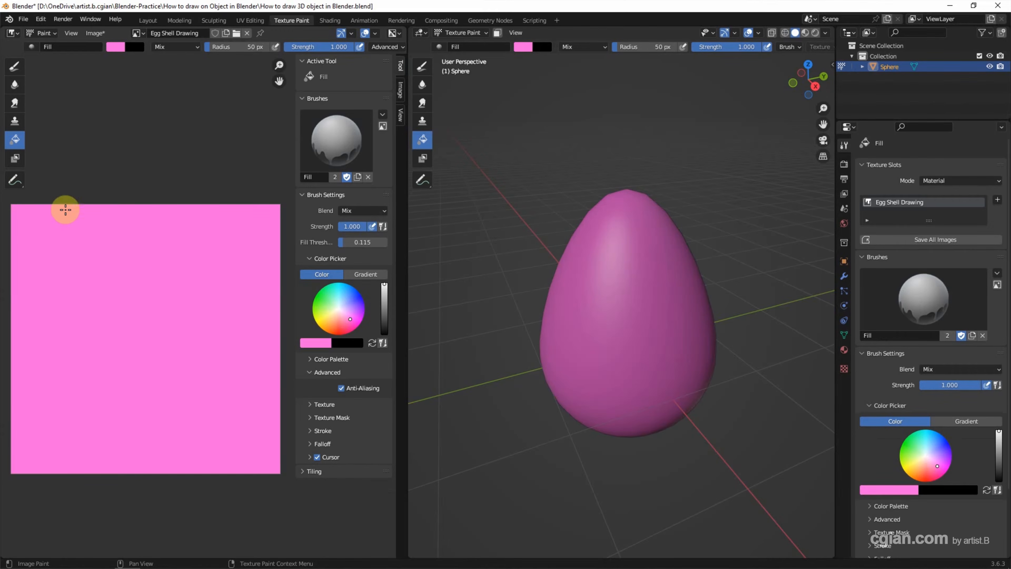
Choose a light peach colour for the Draw brush and paint strokes over the upper part of the texture and the egg.
left_click(14, 67)
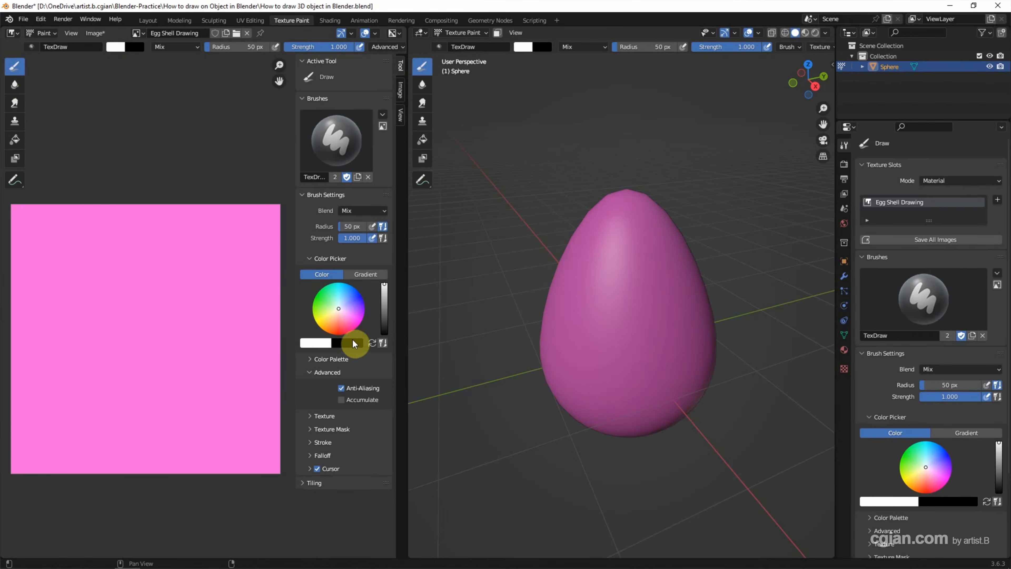
left_click_drag(337, 311, 335, 315)
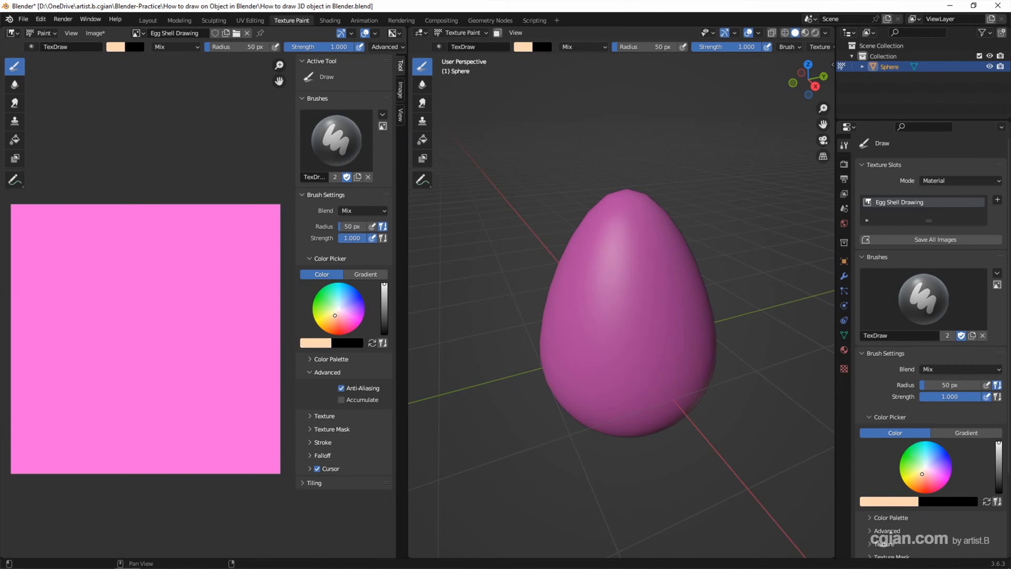
mouse_move(45, 220)
left_mouse_down()
mouse_move(237, 219)
mouse_move(300, 251)
mouse_move(39, 260)
left_mouse_up()
left_click_drag(333, 318, 337, 317)
mouse_move(176, 220)
left_mouse_down()
mouse_move(113, 220)
mouse_move(4, 251)
mouse_move(47, 289)
mouse_move(238, 275)
mouse_move(212, 314)
mouse_move(190, 304)
mouse_move(279, 303)
left_mouse_up()
mouse_move(546, 219)
left_mouse_down()
mouse_move(606, 226)
mouse_move(738, 304)
mouse_move(668, 377)
mouse_move(530, 366)
mouse_move(713, 400)
mouse_move(612, 260)
mouse_move(454, 269)
mouse_move(136, 190)
left_mouse_up()
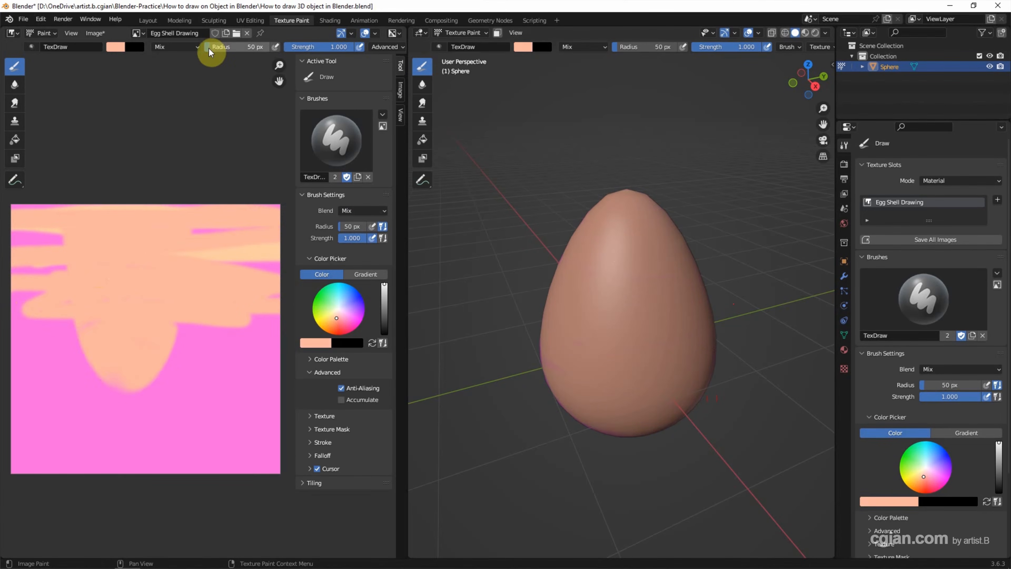
Enlarge the brush radius to 212 px and on to 500 px while painting the remaining pink area of the texture peach.
left_click_drag(211, 49, 235, 50)
mouse_move(60, 255)
left_mouse_down()
mouse_move(37, 242)
mouse_move(140, 242)
mouse_move(150, 303)
mouse_move(317, 357)
left_mouse_up()
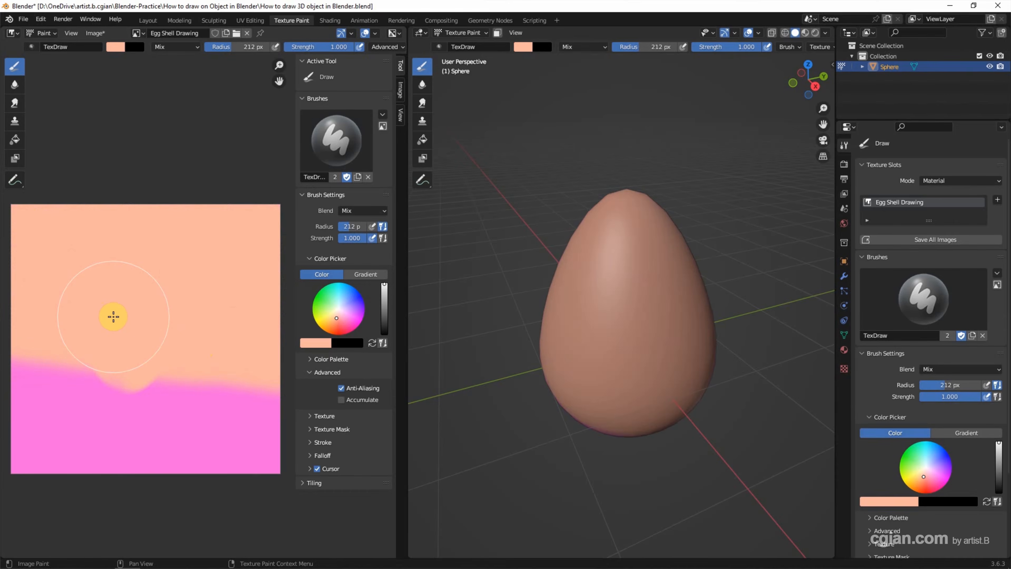
key("bracketleft")
key("bracketleft")
key("bracketright")
key("bracketright")
key("bracketright")
key("bracketright")
key("bracketright")
key("bracketright")
key("bracketright")
key("bracketright")
key("bracketright")
key("bracketright")
key("bracketright")
key("bracketright")
mouse_move(113, 317)
left_mouse_down()
mouse_move(68, 406)
mouse_move(131, 384)
mouse_move(149, 461)
left_mouse_up()
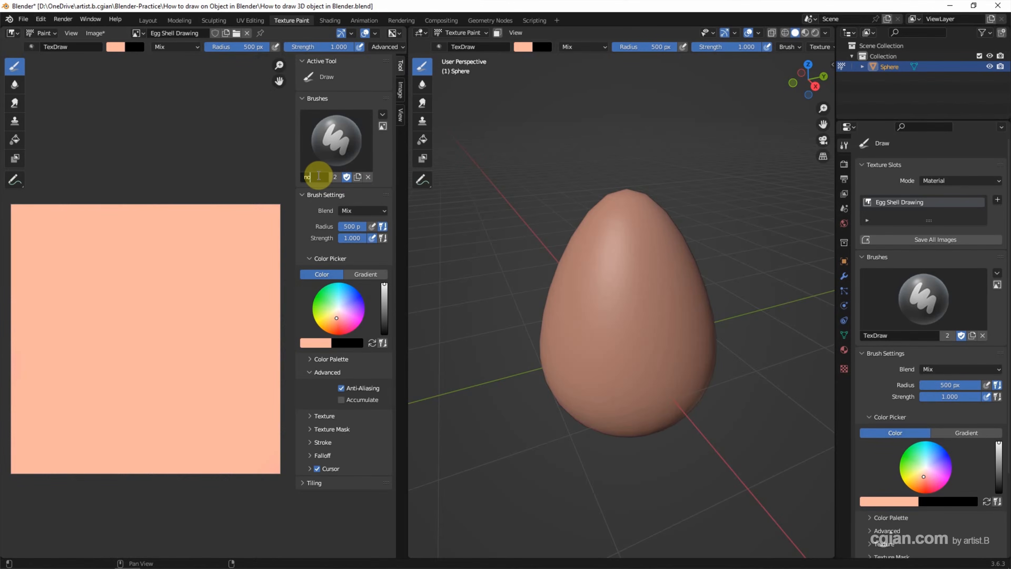
Rename the brush to noise and set its radius to 2 px.
key("Return")
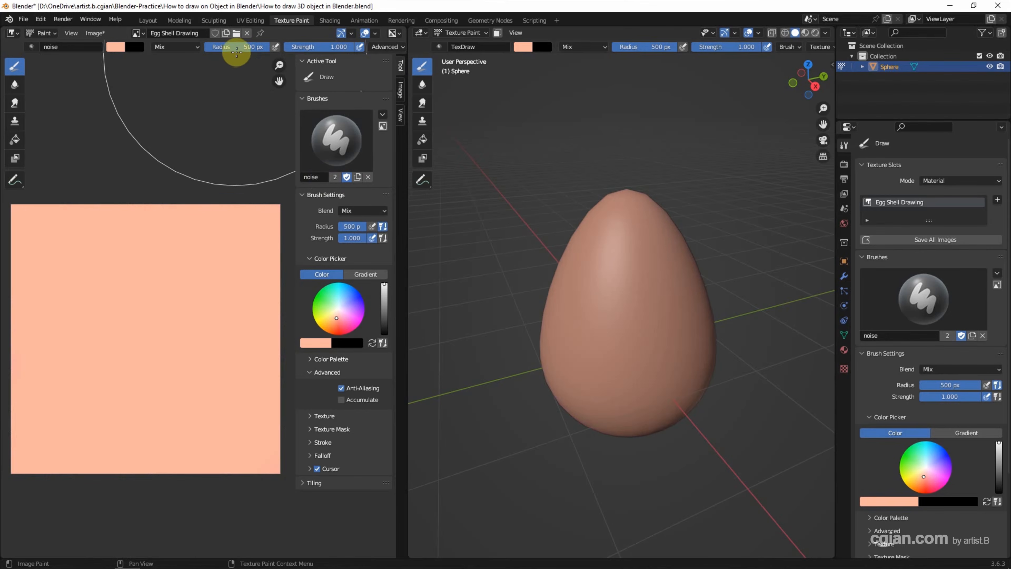
double_click(238, 49)
type("2")
key("Return")
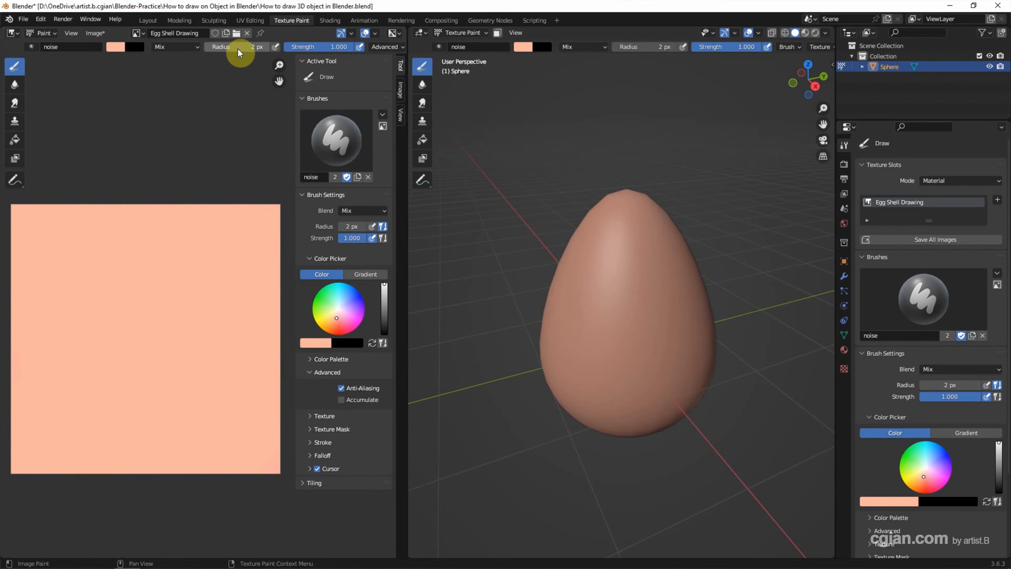
Set the noise brush's stroke spacing to 1% and its jitter to 100 px in View units.
left_click(309, 442)
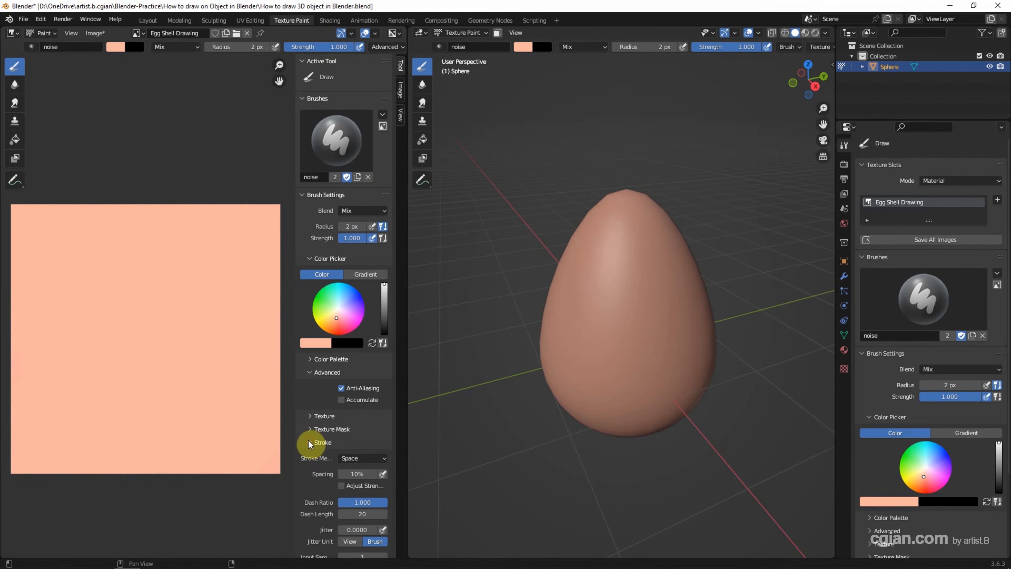
scroll(308, 441, "down", 1)
double_click(361, 454)
type("1")
key("Return")
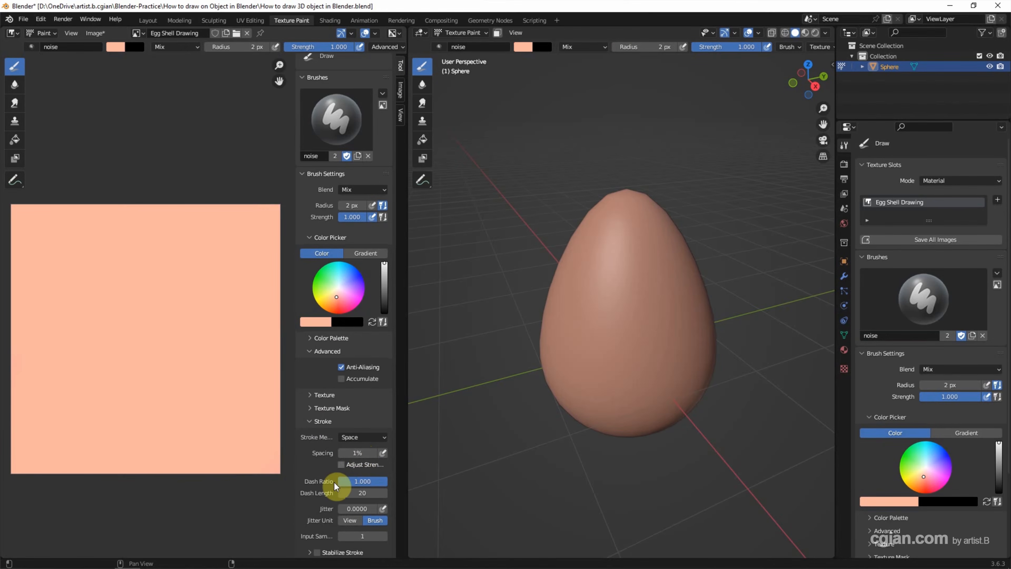
left_click(345, 521)
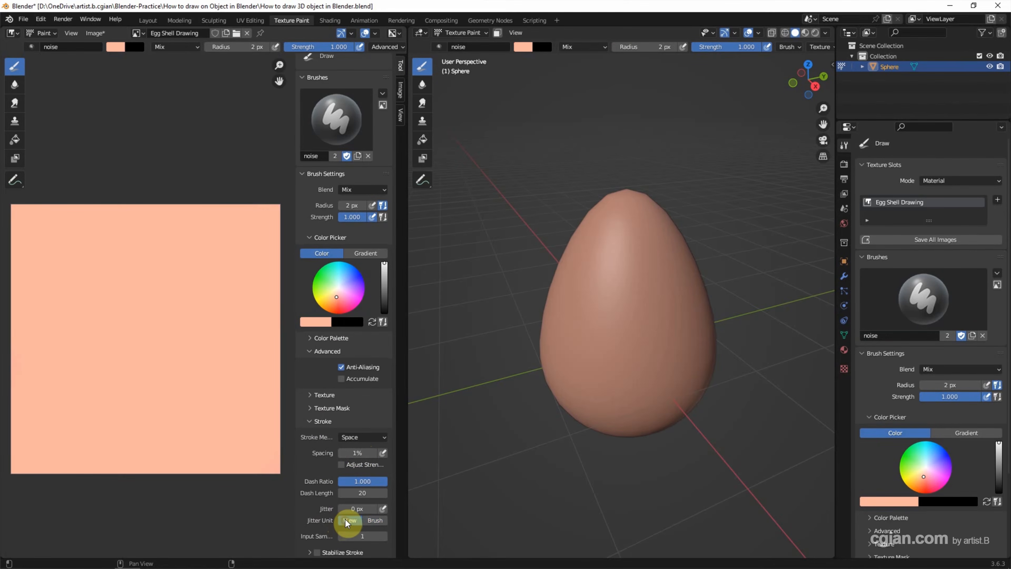
double_click(347, 509)
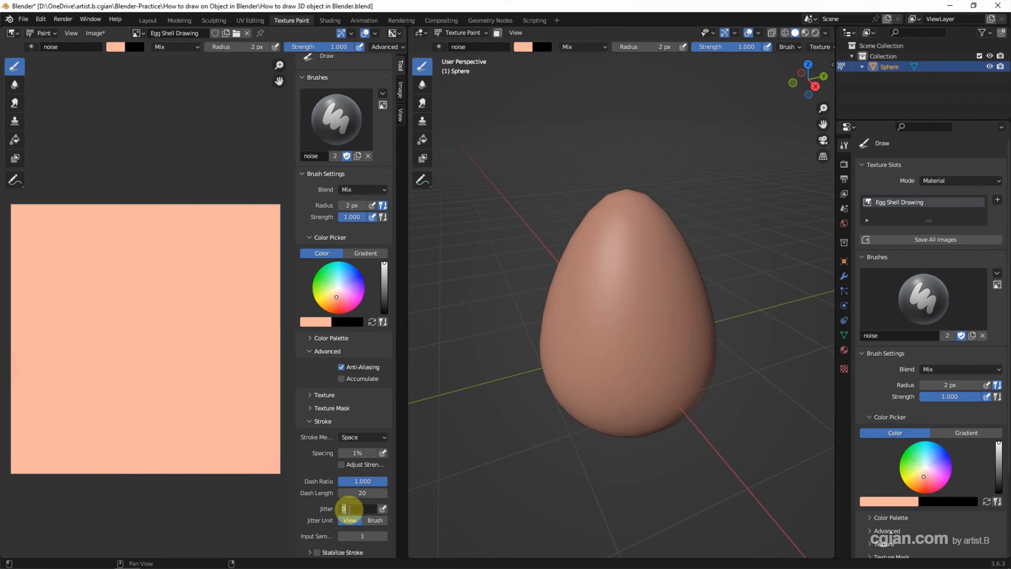
key("Return")
Darken the brush colour to brown and scatter speckles over the texture, using Mix and Multiply blending.
left_click_drag(384, 271, 385, 282)
mouse_move(237, 267)
left_mouse_down()
mouse_move(133, 278)
mouse_move(96, 317)
mouse_move(145, 348)
mouse_move(67, 345)
mouse_move(104, 256)
mouse_move(212, 295)
left_mouse_up()
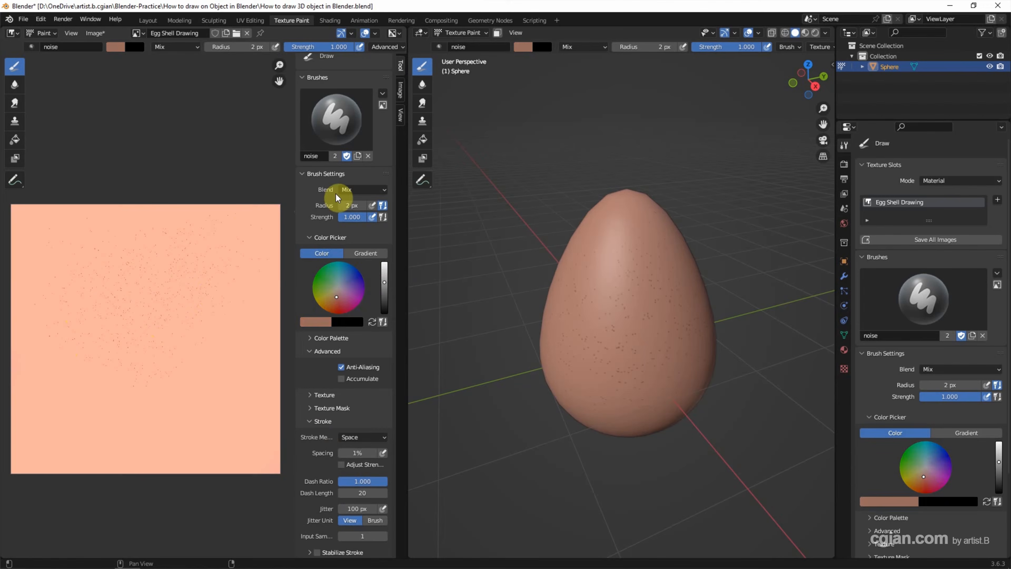
left_click(358, 190)
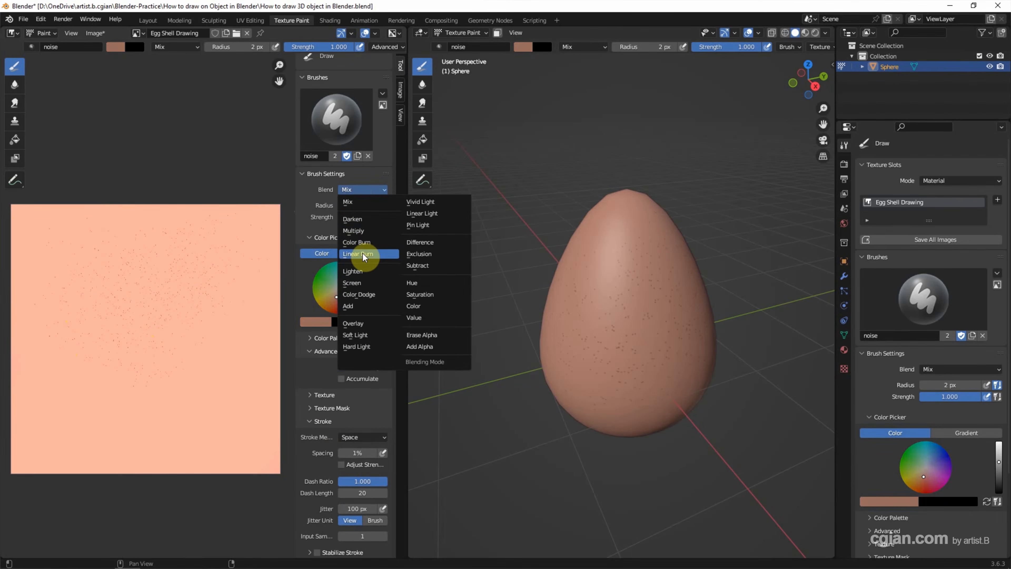
left_click(362, 230)
mouse_move(206, 287)
left_mouse_down()
mouse_move(115, 283)
mouse_move(126, 327)
mouse_move(109, 319)
left_mouse_up()
Change the brush blend mode to Linear Burn and paint more speckles on the texture and the egg.
left_click(353, 190)
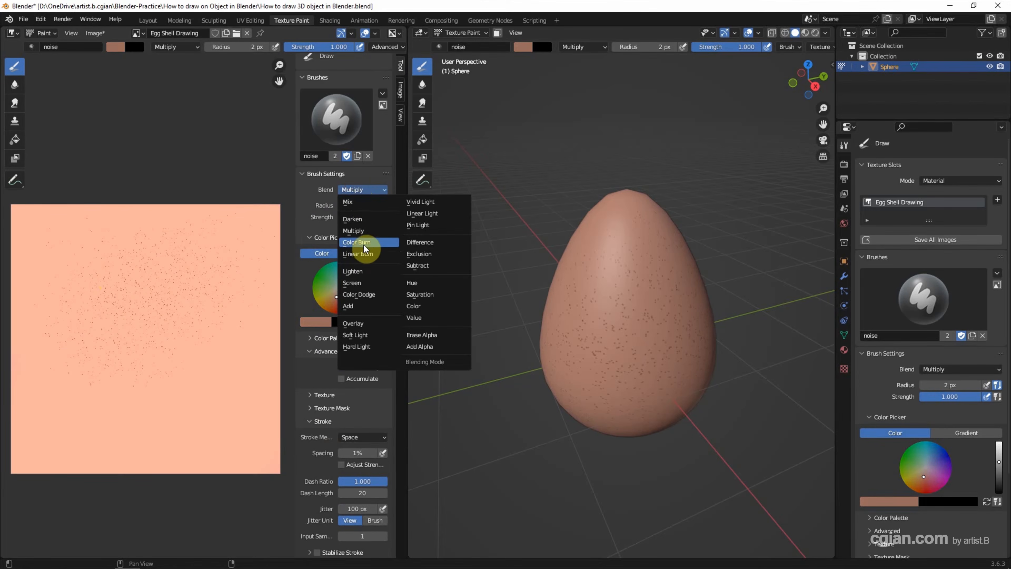
left_click(367, 259)
mouse_move(106, 278)
left_mouse_down()
mouse_move(223, 334)
mouse_move(239, 398)
mouse_move(91, 232)
mouse_move(118, 254)
left_mouse_up()
mouse_move(602, 256)
left_mouse_down()
mouse_move(612, 222)
mouse_move(641, 244)
mouse_move(573, 273)
mouse_move(628, 311)
mouse_move(582, 382)
mouse_move(607, 389)
mouse_move(670, 310)
mouse_move(571, 310)
left_mouse_up()
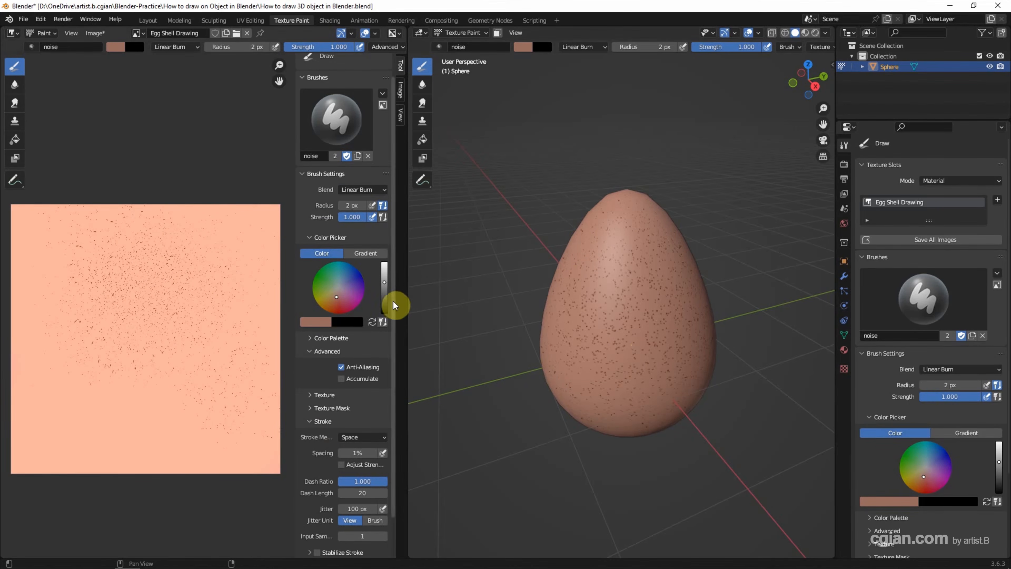
Paint pale pink speckles over the texture and the egg in Screen blend mode, and save the texture image.
left_click_drag(384, 281, 384, 263)
left_click_drag(336, 297, 337, 294)
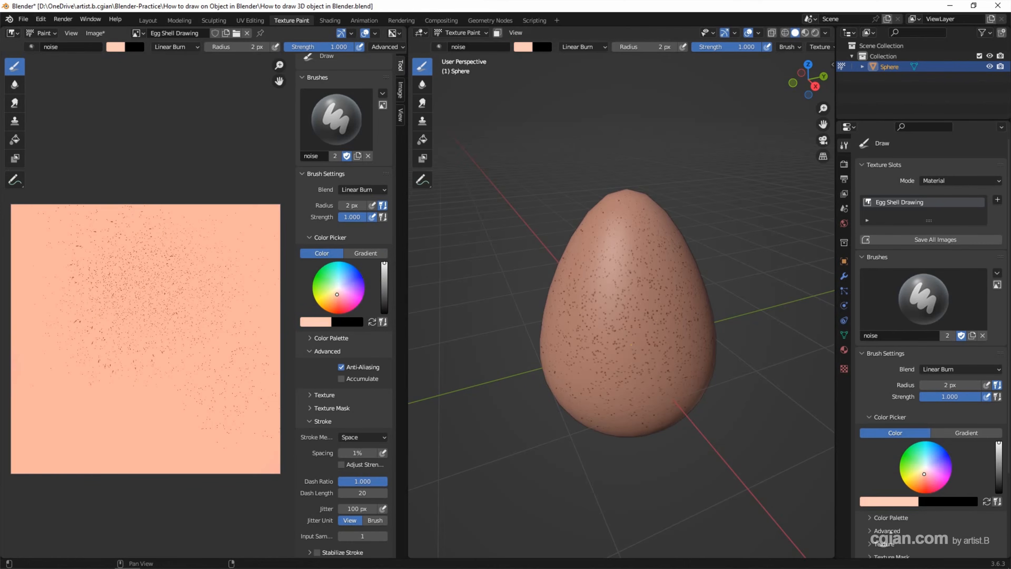
left_click(356, 190)
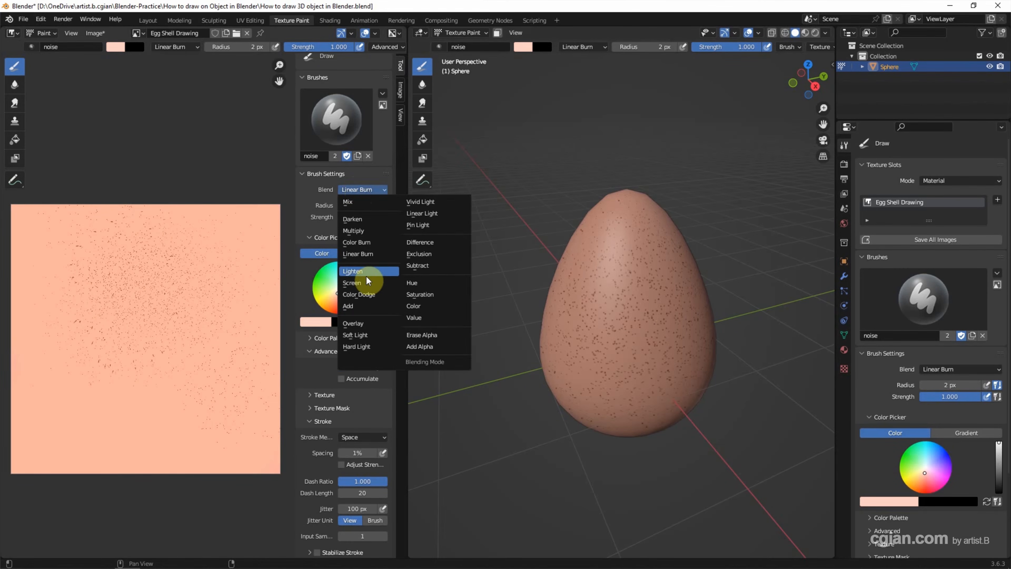
left_click(352, 282)
mouse_move(100, 282)
left_mouse_down()
mouse_move(45, 253)
mouse_move(102, 327)
mouse_move(214, 278)
mouse_move(133, 383)
left_mouse_up()
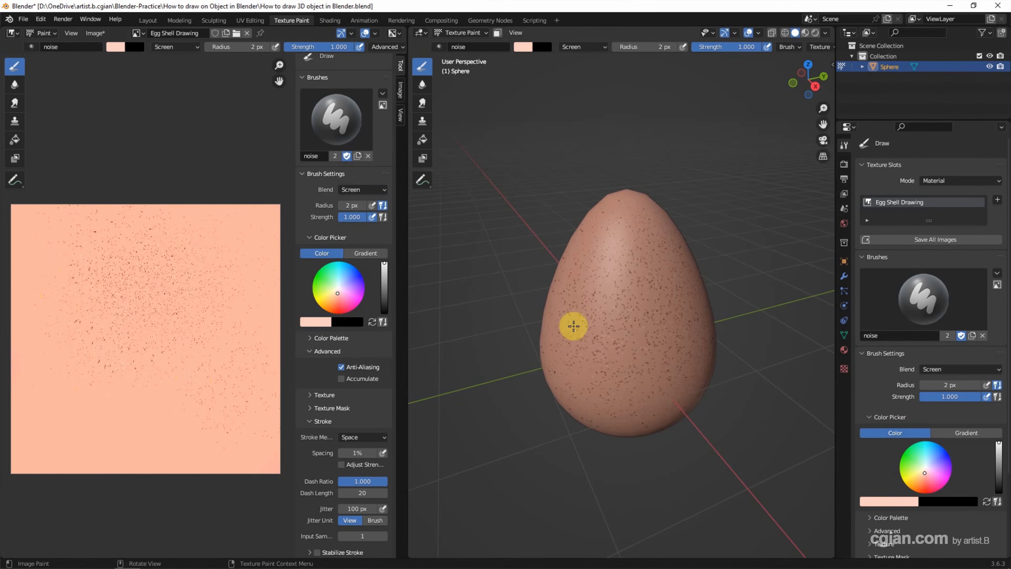
scroll(573, 323, "up", 3)
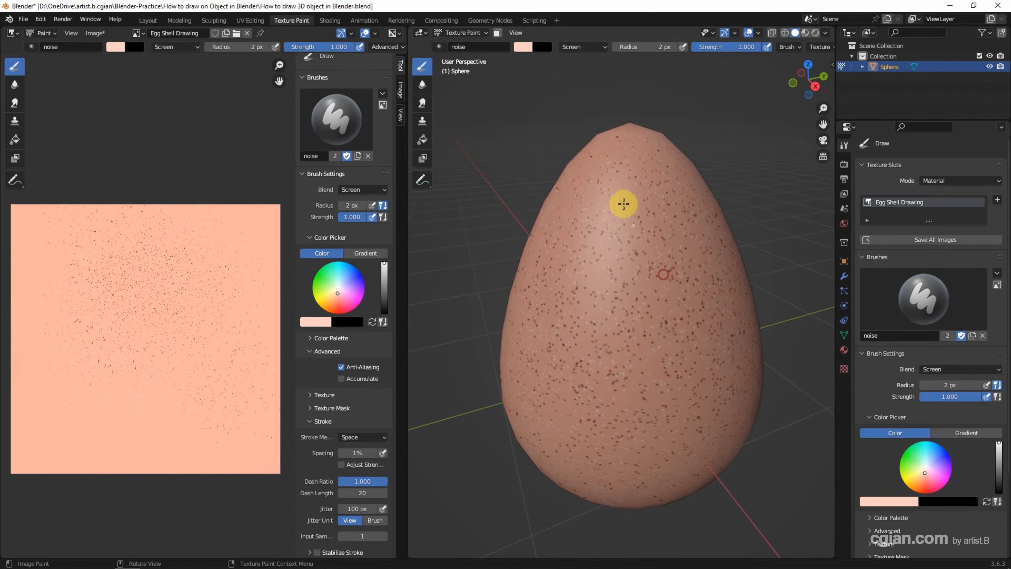
key("shift+alt+s")
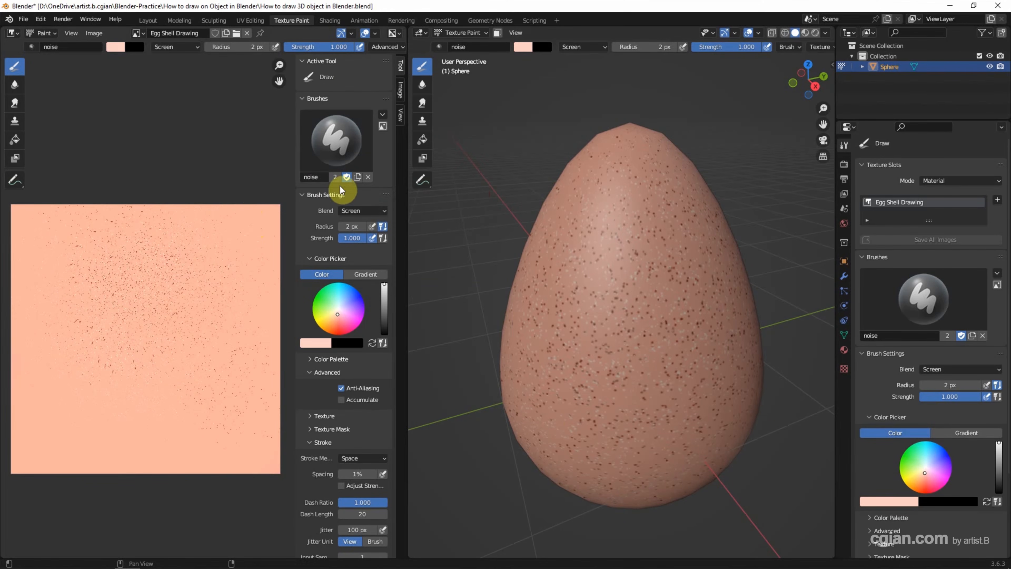
Duplicate the noise brush and name the copy draw.
left_click(358, 177)
double_click(310, 177)
type("draw")
key("Return")
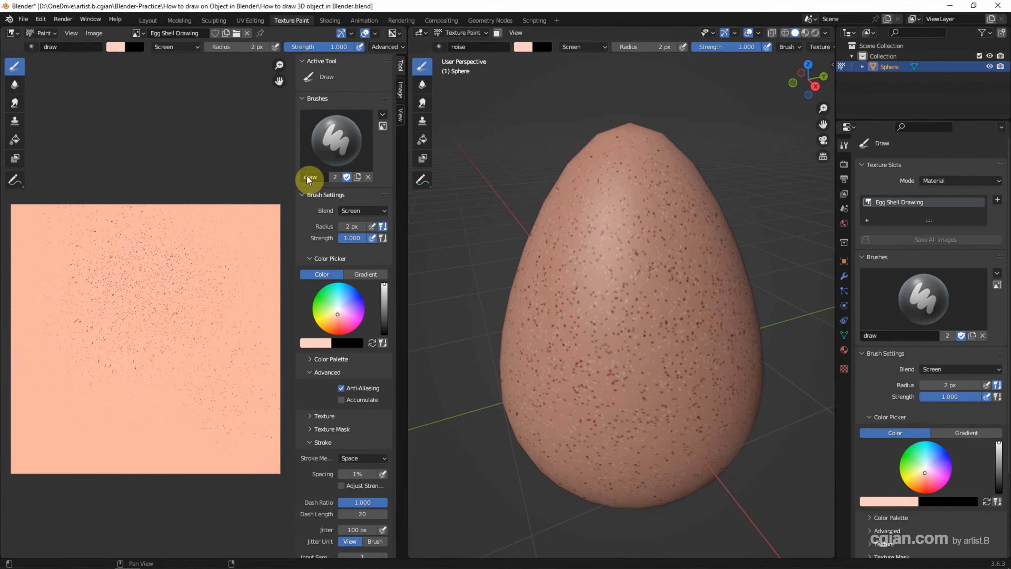
Set the draw brush to Mix blending, a 10 px radius and black colour.
left_click(354, 210)
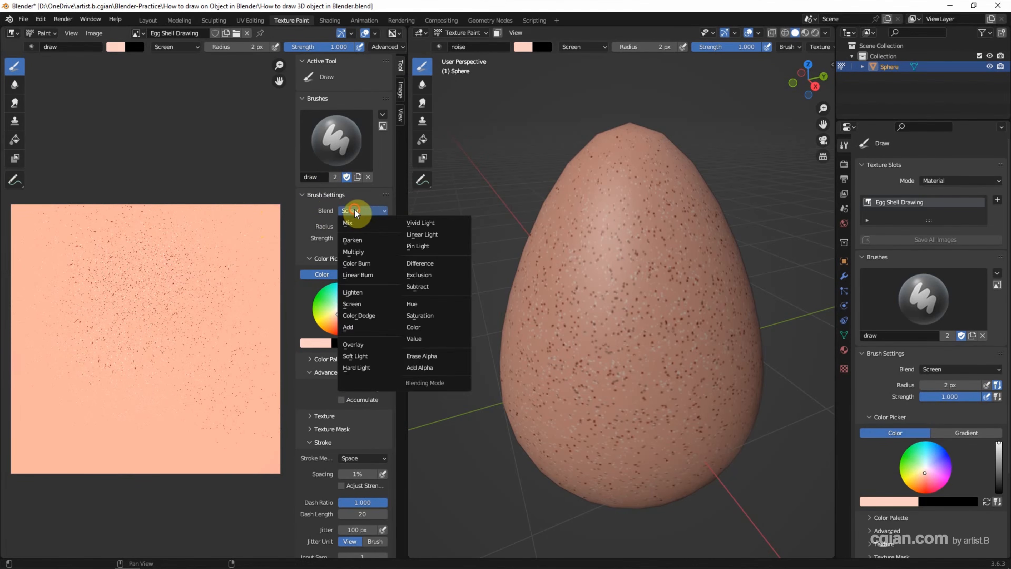
left_click(355, 222)
left_click(346, 227)
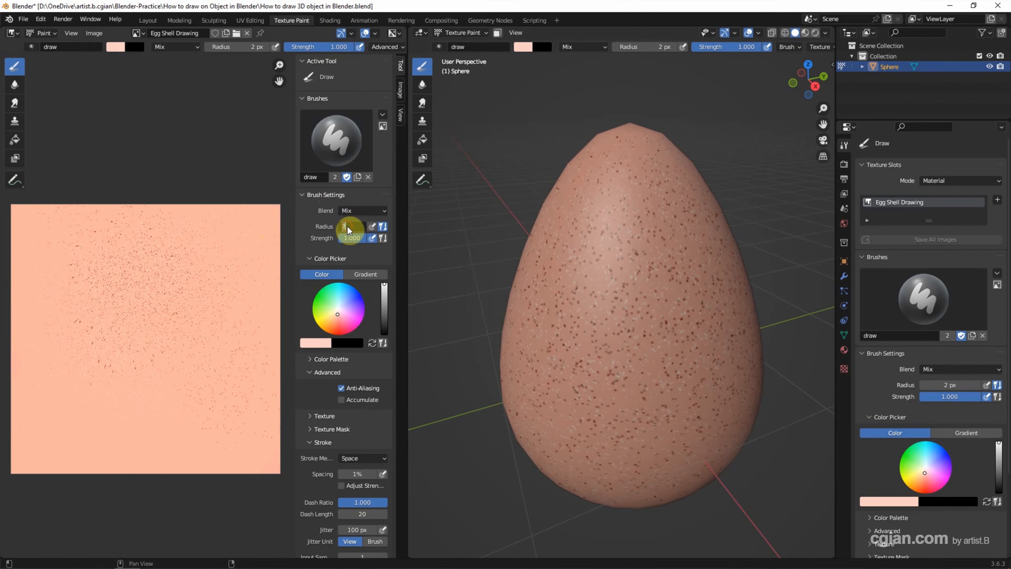
key("Return")
left_click_drag(384, 284, 386, 336)
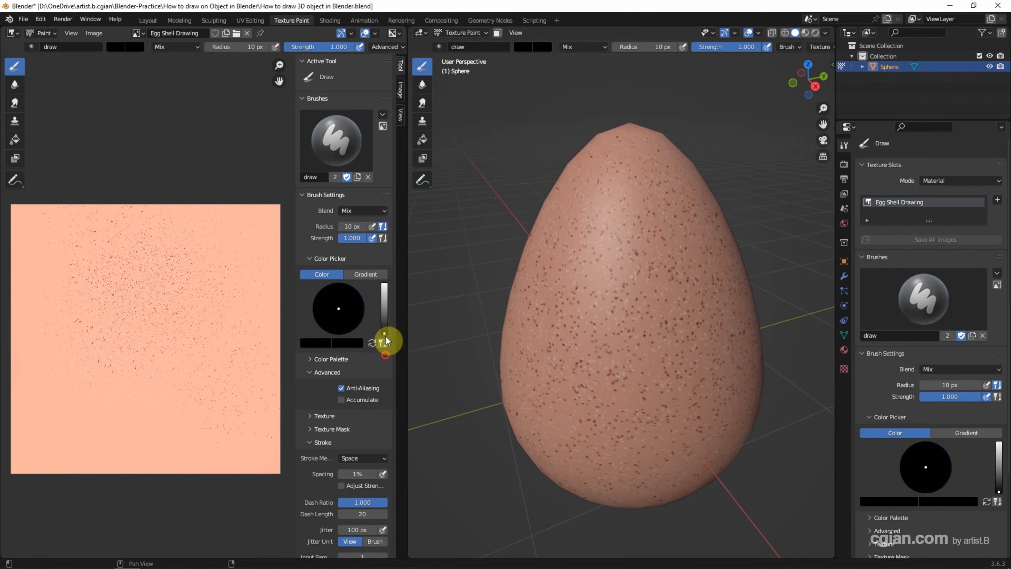
Switch the draw brush's jitter unit to Brush and set its input samples to 15.
scroll(316, 453, "down", 4)
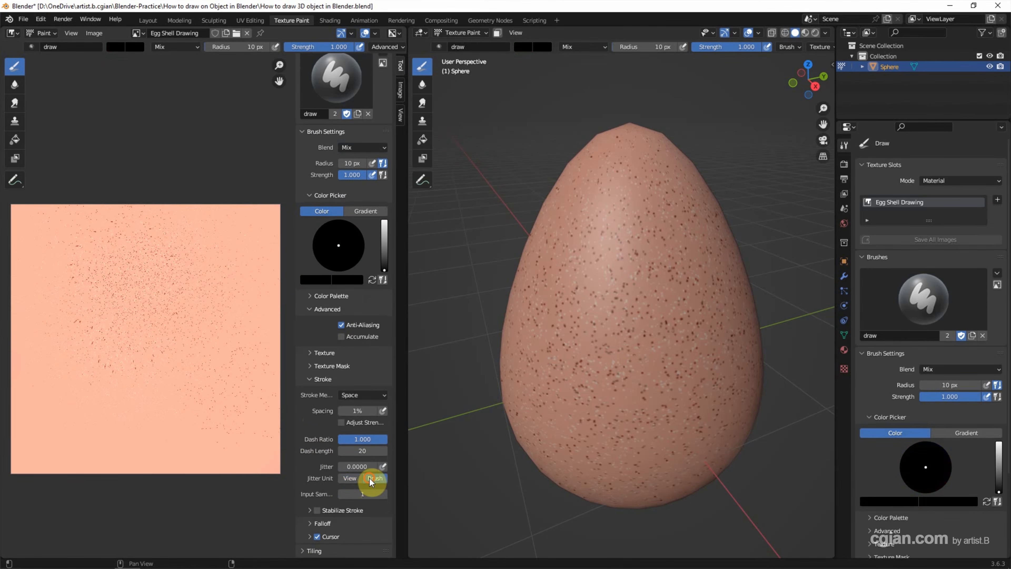
left_click(359, 495)
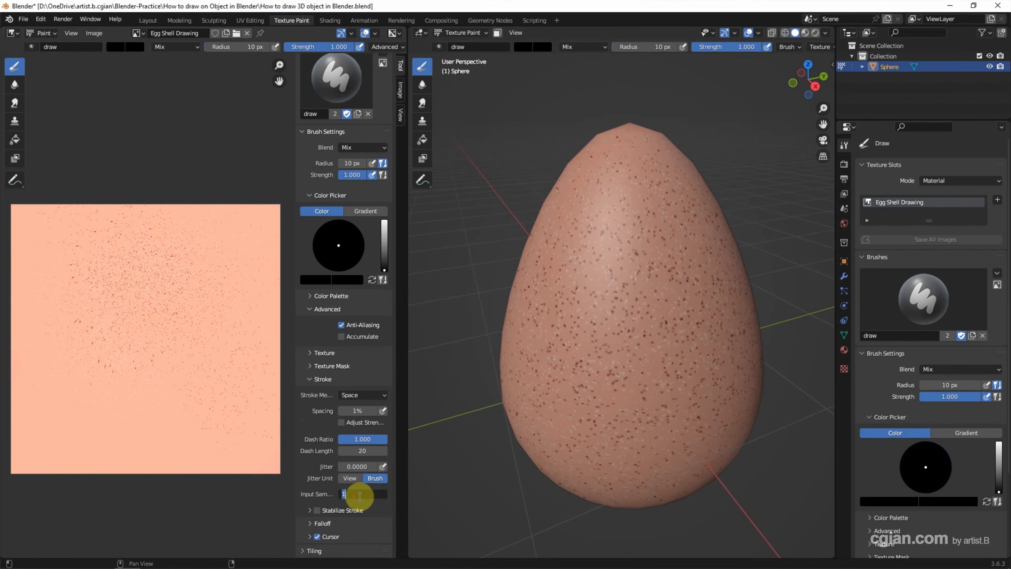
type("15")
key("Return")
Draw a laughing face on the front of the egg with black arched eyes and a black-outlined, red open mouth with a tooth.
left_click_drag(545, 286, 607, 272)
left_click_drag(638, 273, 689, 276)
mouse_move(551, 310)
left_mouse_down()
mouse_move(621, 332)
mouse_move(655, 366)
left_mouse_up()
left_click_drag(635, 326, 607, 332)
left_click_drag(545, 308, 695, 296)
left_click_drag(545, 311, 712, 302)
mouse_move(679, 315)
left_mouse_down()
mouse_move(609, 433)
mouse_move(694, 294)
left_mouse_up()
mouse_move(693, 293)
left_mouse_down()
mouse_move(589, 320)
mouse_move(542, 306)
left_mouse_up()
Reduce the brush radius to 6 px and add finishing black strokes to the tooth, eye and mouth corner.
key("f")
left_click_drag(594, 323, 639, 323)
left_click_drag(675, 255, 691, 275)
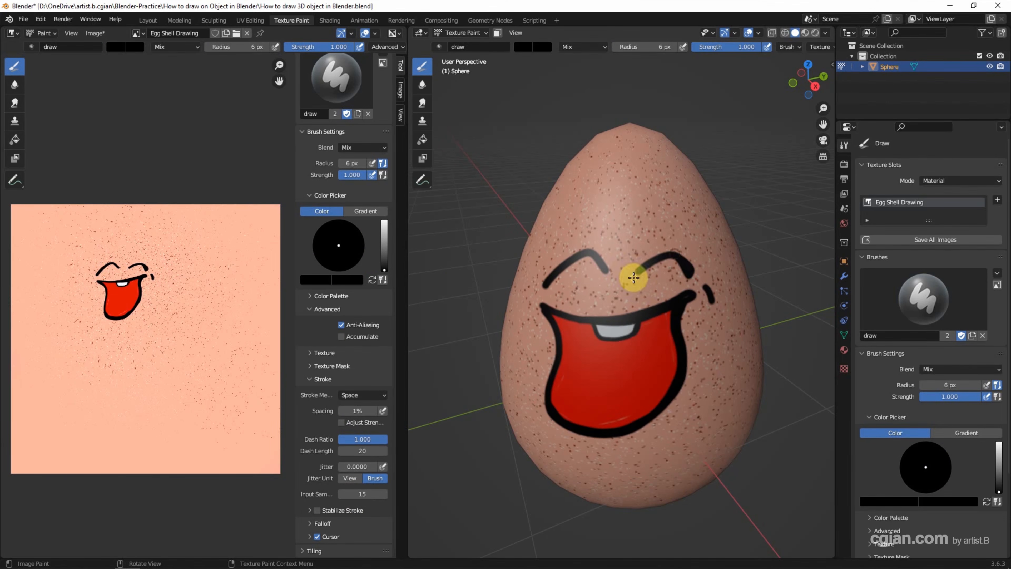
left_click_drag(683, 298, 695, 292)
scroll(343, 279, "up", 4)
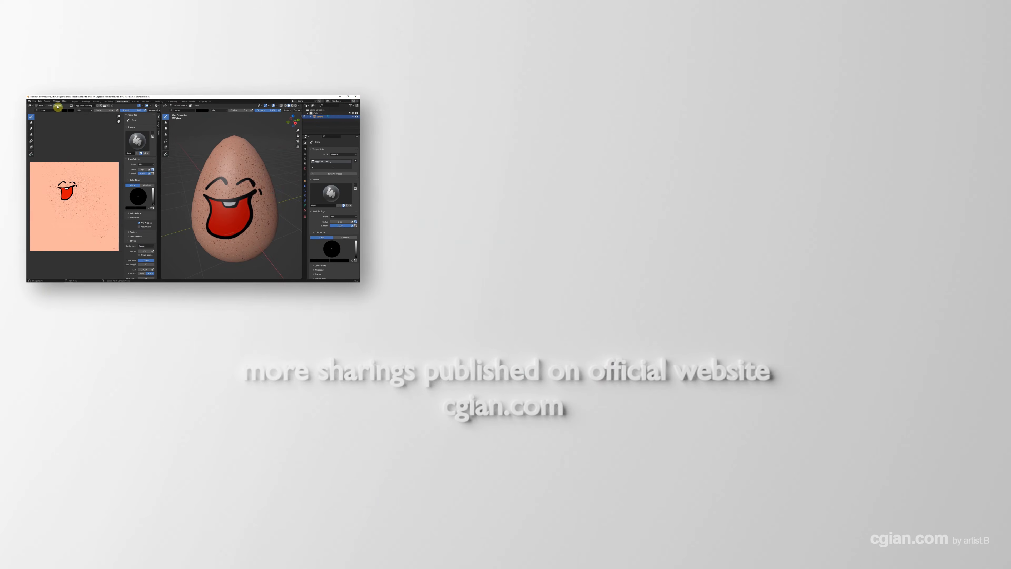
Save the finished texture image to a file with Save As.
left_click(58, 106)
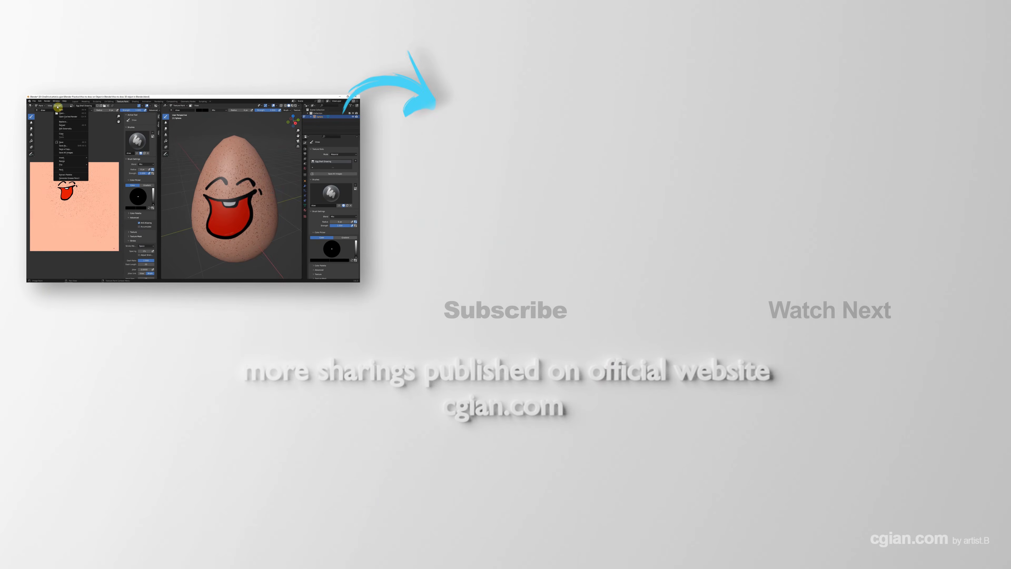
left_click(67, 146)
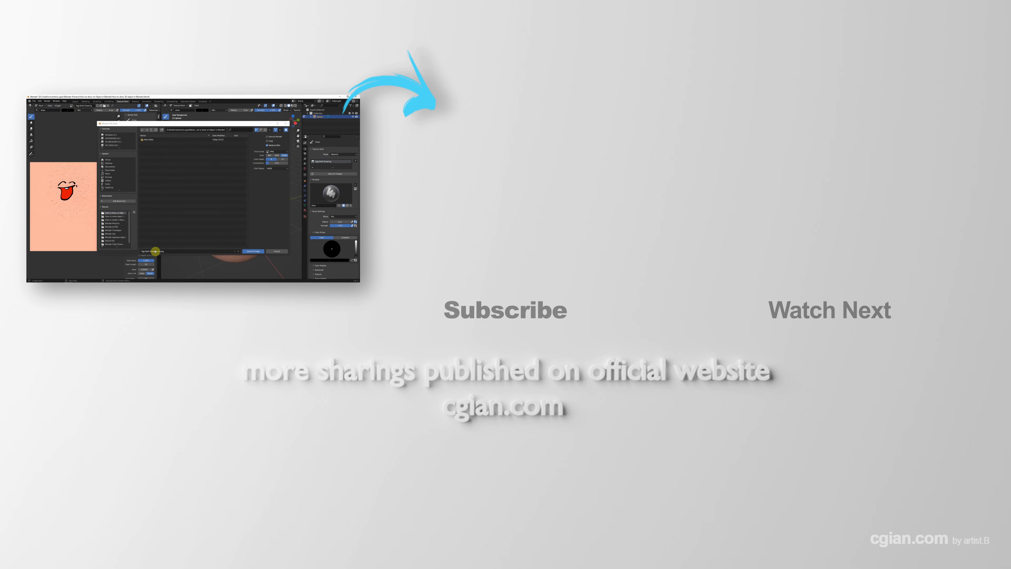
left_click(247, 251)
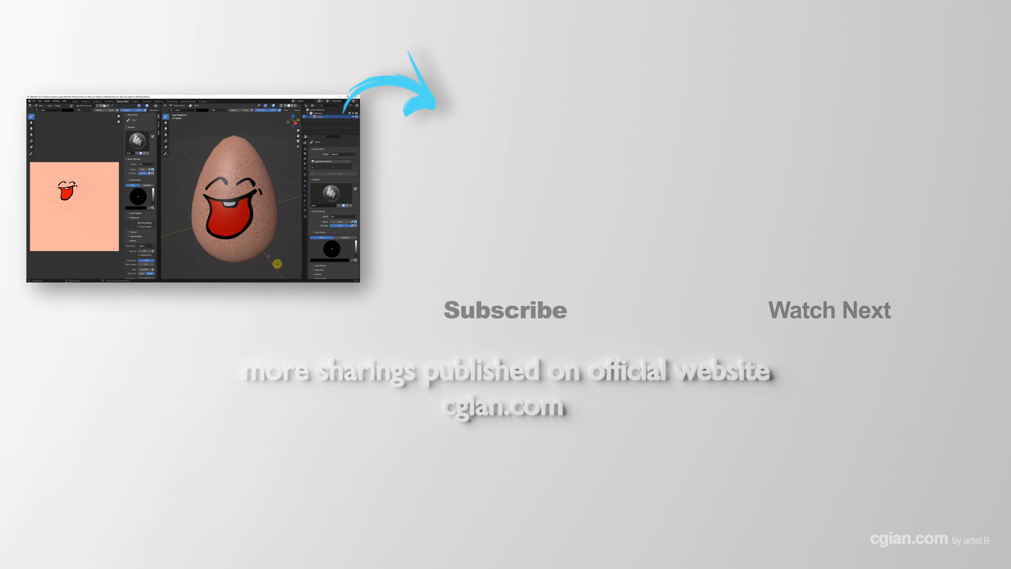
mouse_move(260, 252)
middle_mouse_down()
mouse_move(276, 245)
mouse_move(253, 249)
middle_mouse_up()
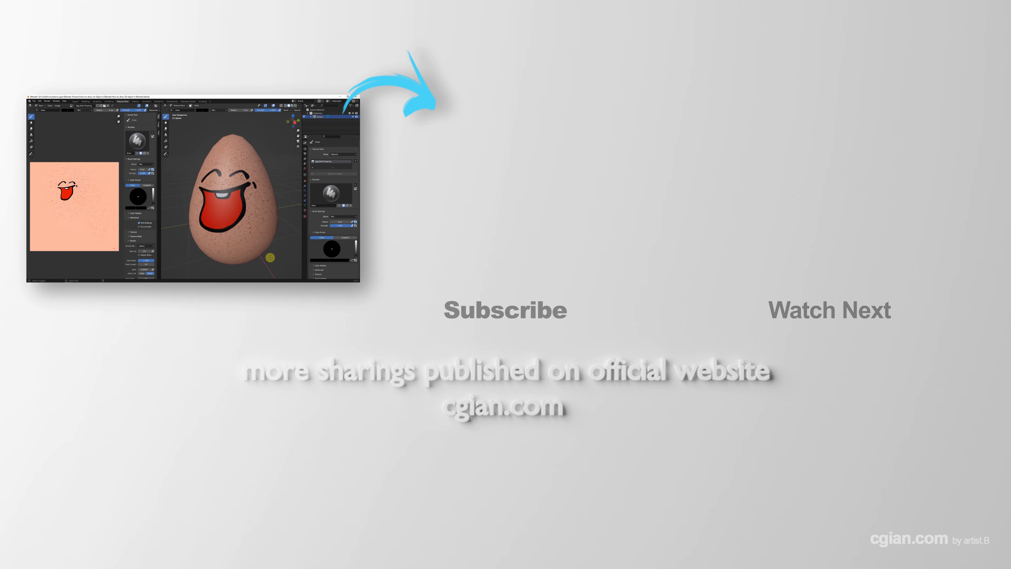